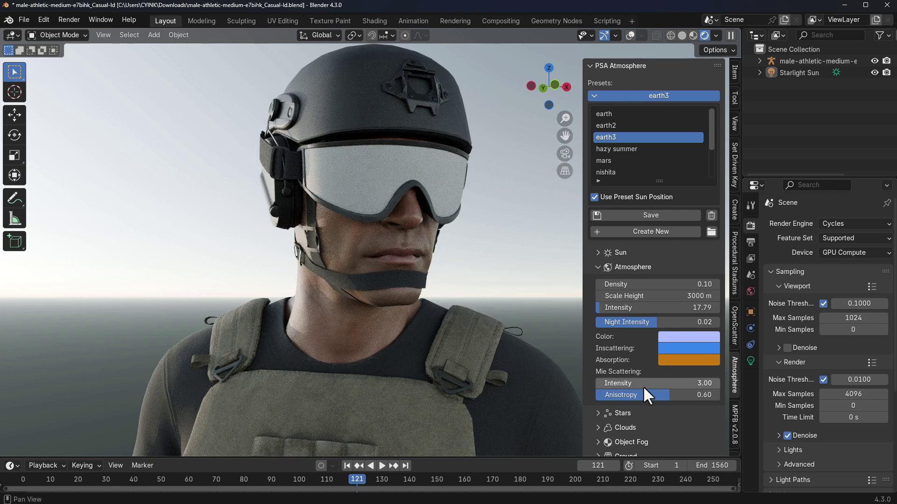
Rotate the PSA Atmosphere sun horizontally to 147.65°, then narrow the sidebar and zoom out
click(607, 252)
drag(651, 282, 700, 282)
drag(583, 286, 632, 287)
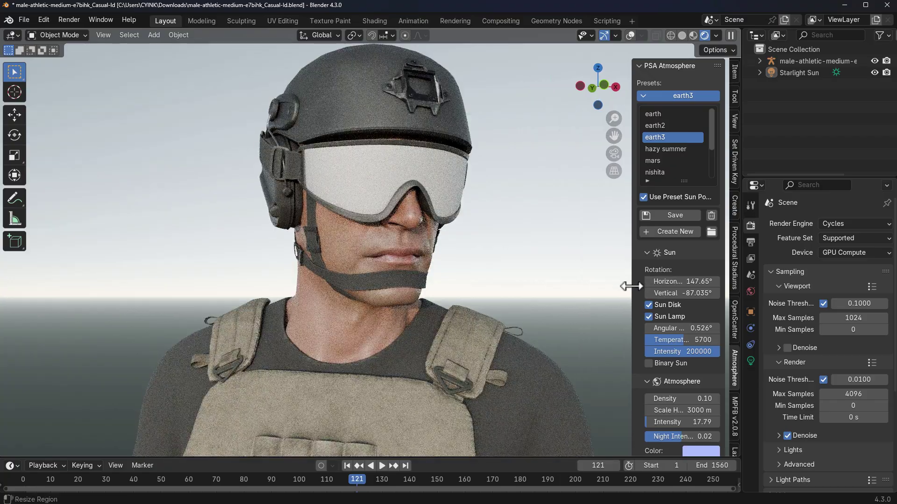
scroll(565, 285, down, 10)
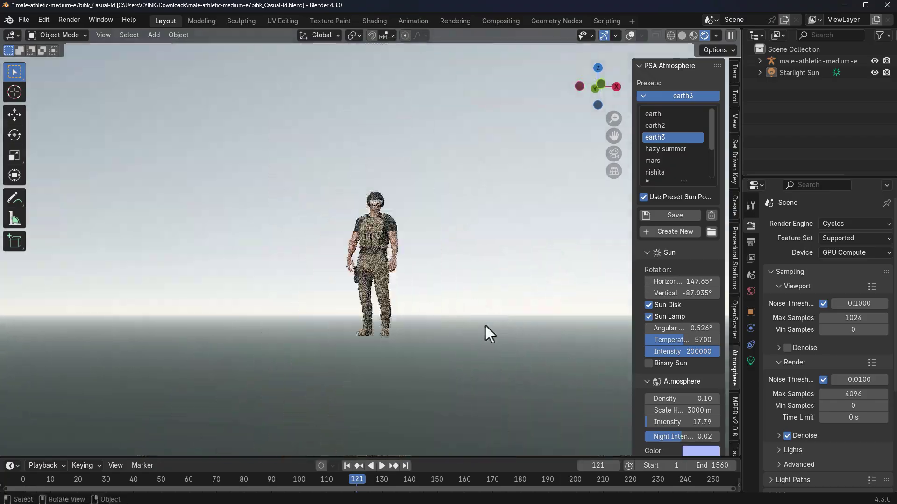
key(shift+a)
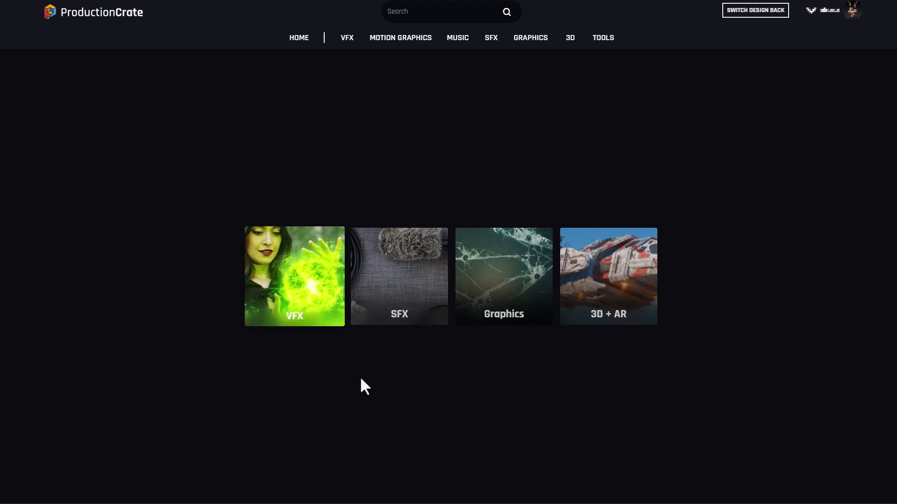
click(737, 15)
scroll(556, 252, down, 8)
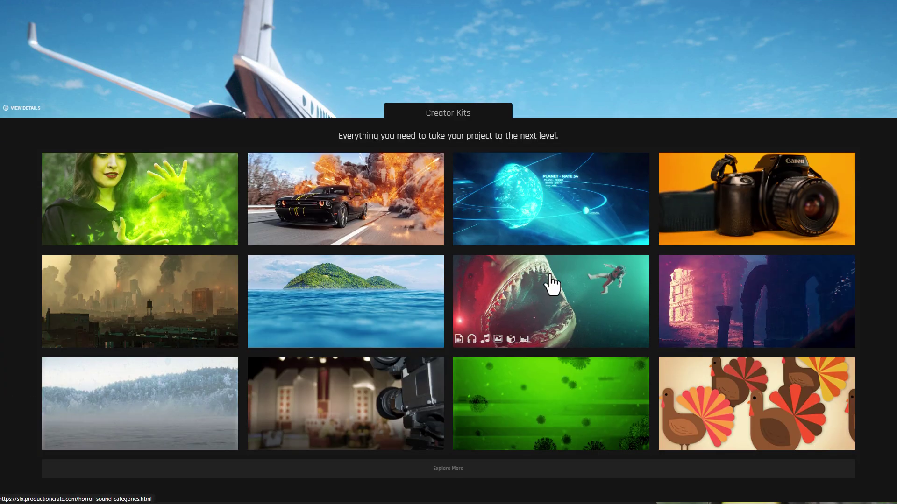
scroll(552, 285, down, 8)
scroll(589, 280, up, 15)
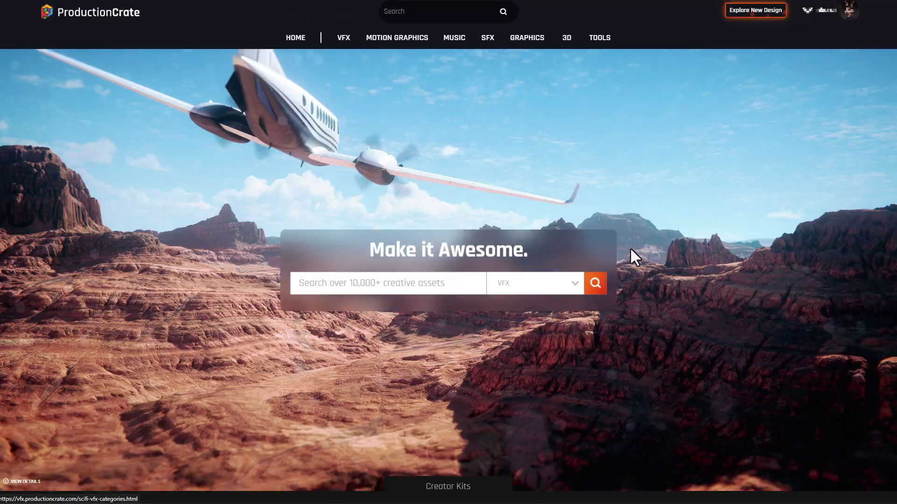
click(747, 18)
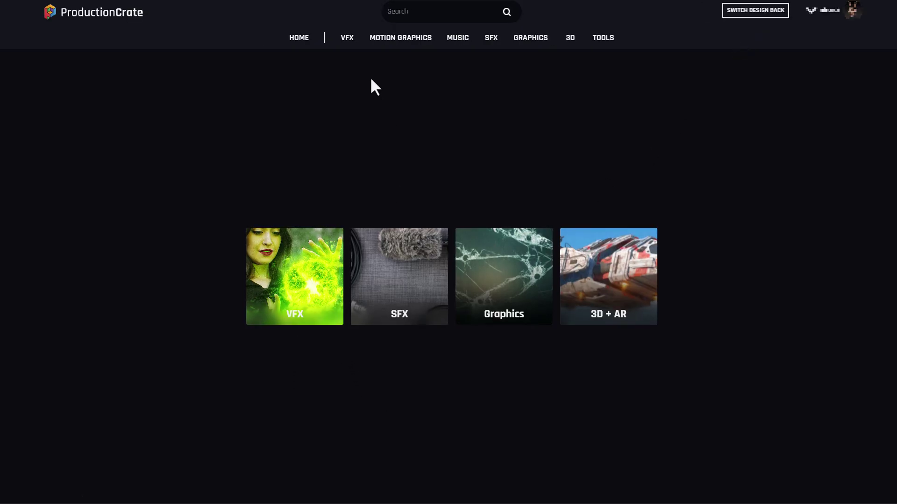
mouse_move(355, 46)
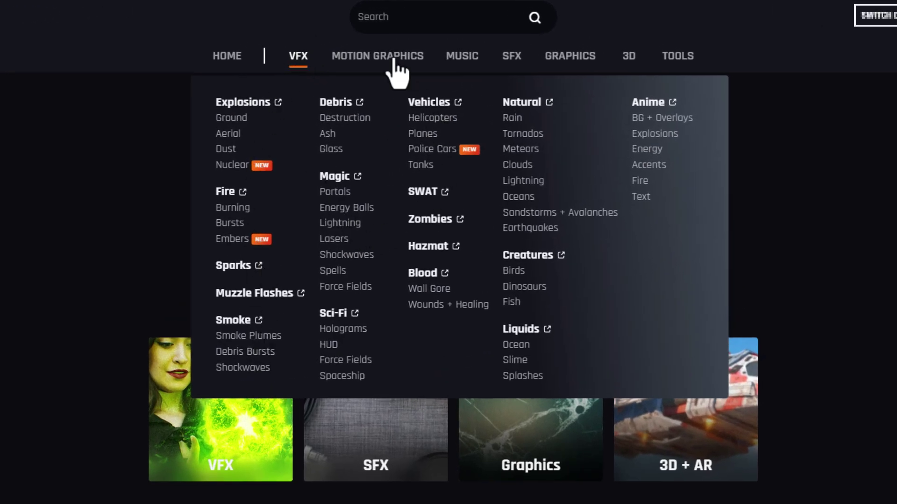
mouse_move(390, 75)
mouse_move(465, 70)
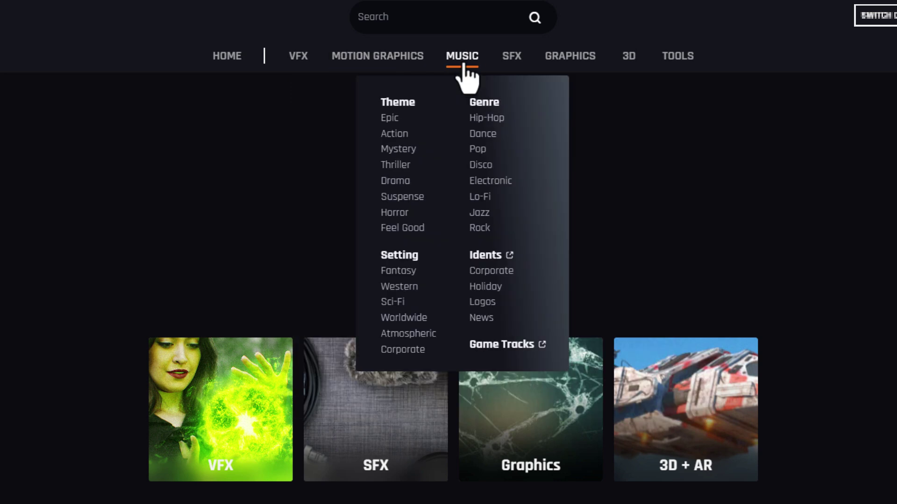
mouse_move(543, 72)
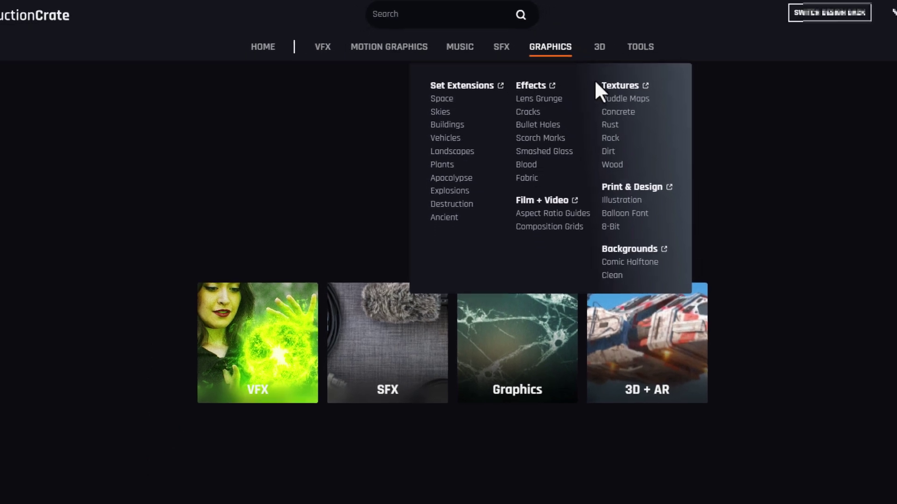
mouse_move(628, 66)
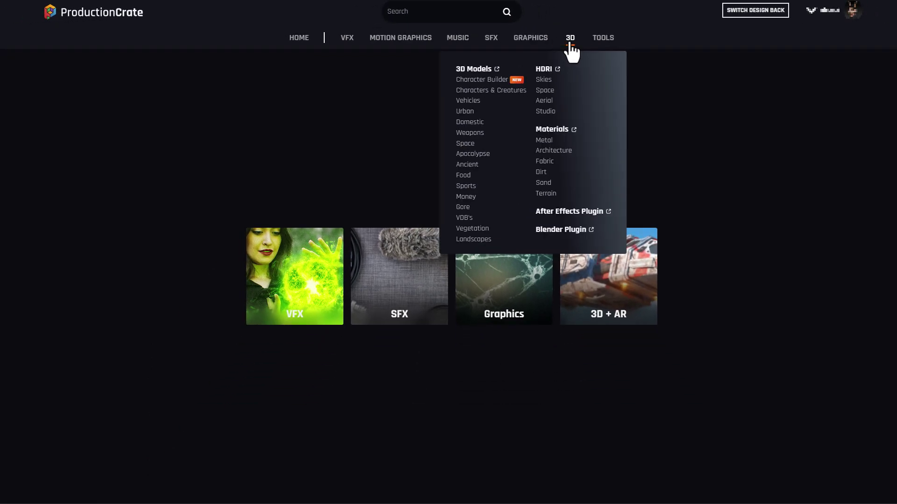
Go to the 3D assets page and browse its Models, Materials and Environments categories
click(570, 44)
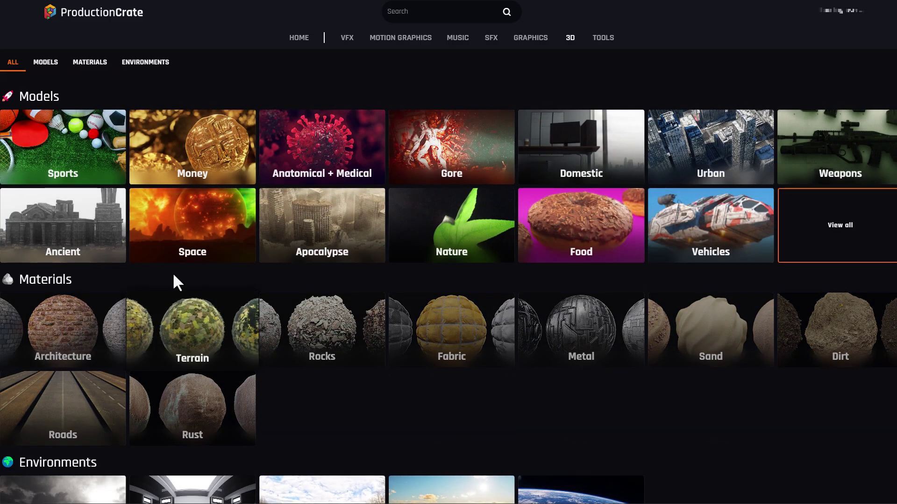
scroll(168, 281, down, 1)
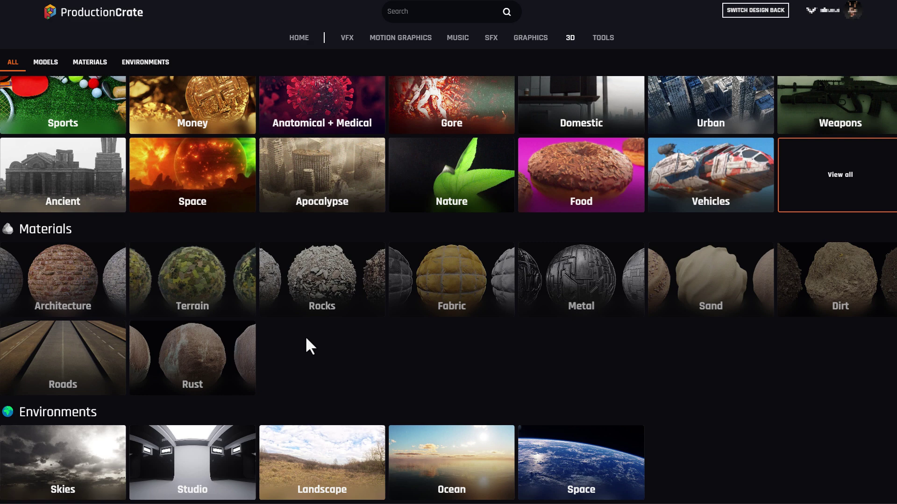
scroll(308, 343, up, 1)
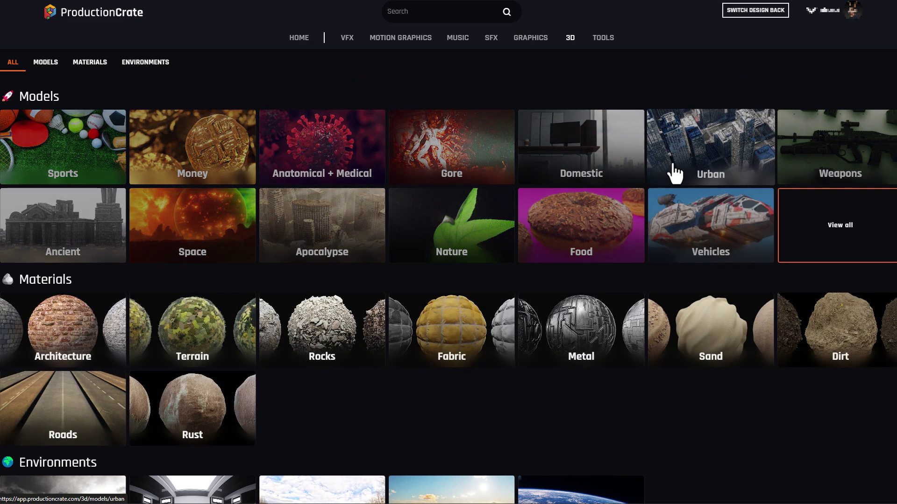
scroll(111, 373, down, 1)
scroll(290, 432, up, 1)
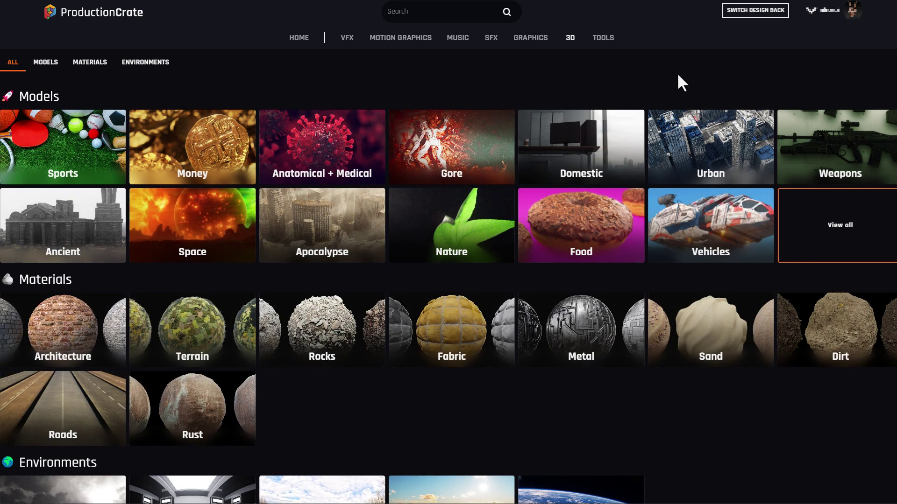
Launch the Character Builder from the TOOLS menu
mouse_move(606, 41)
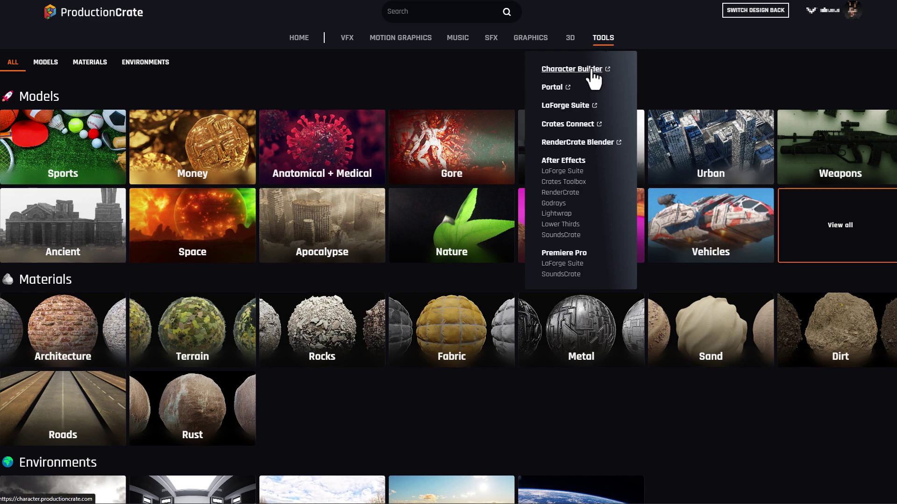
mouse_move(575, 40)
click(584, 77)
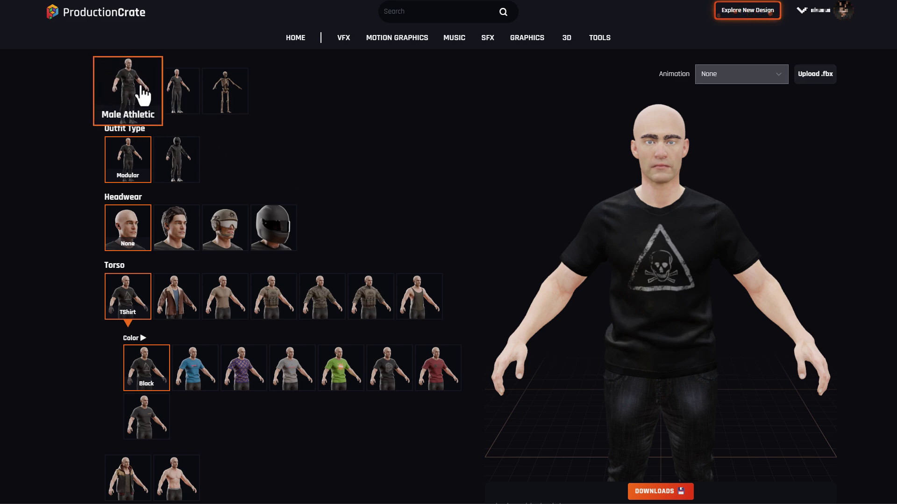
Try the Female Athletic, Male Athletic and Racecar Driver options, settling on the Skeleton Warrior body
click(182, 113)
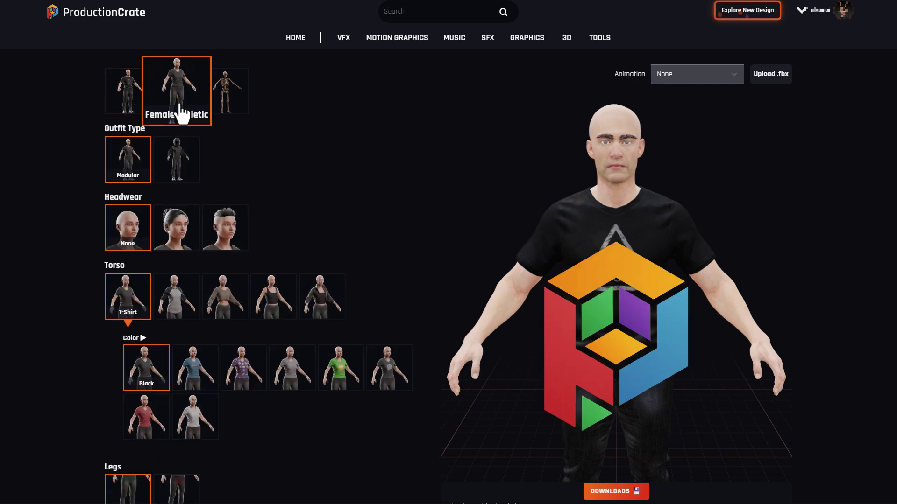
click(231, 108)
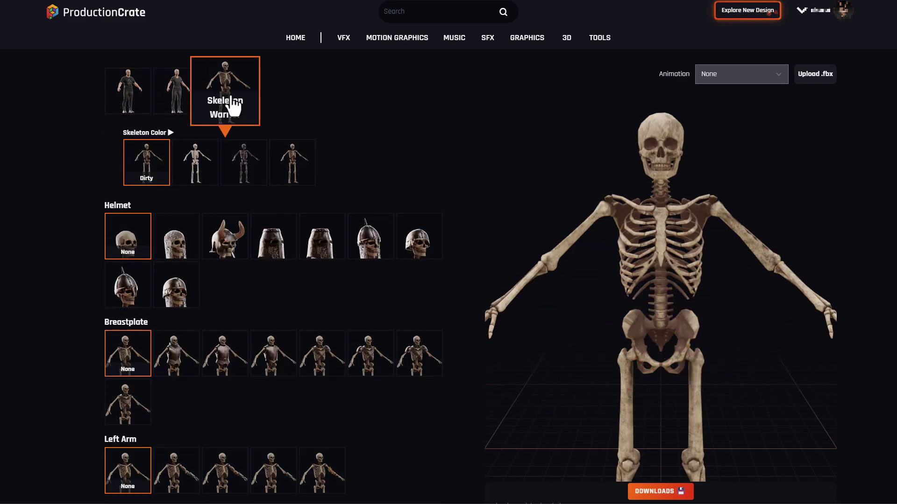
click(134, 87)
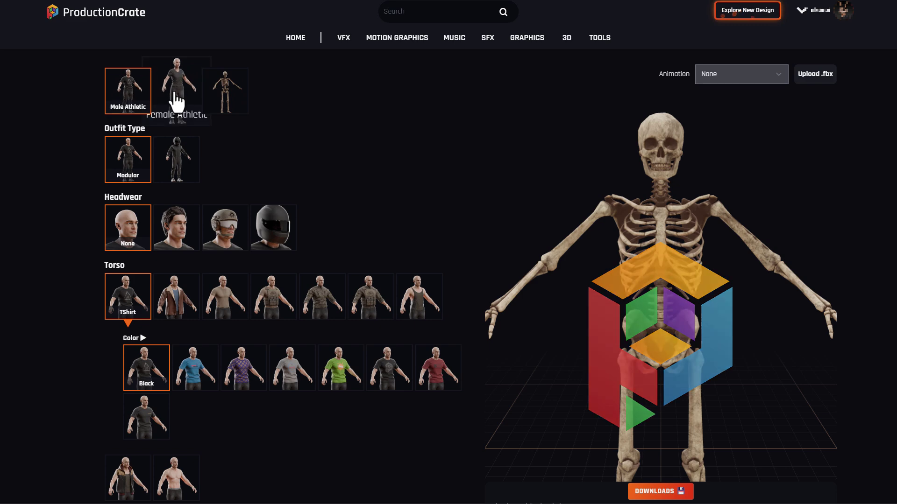
click(176, 99)
click(226, 101)
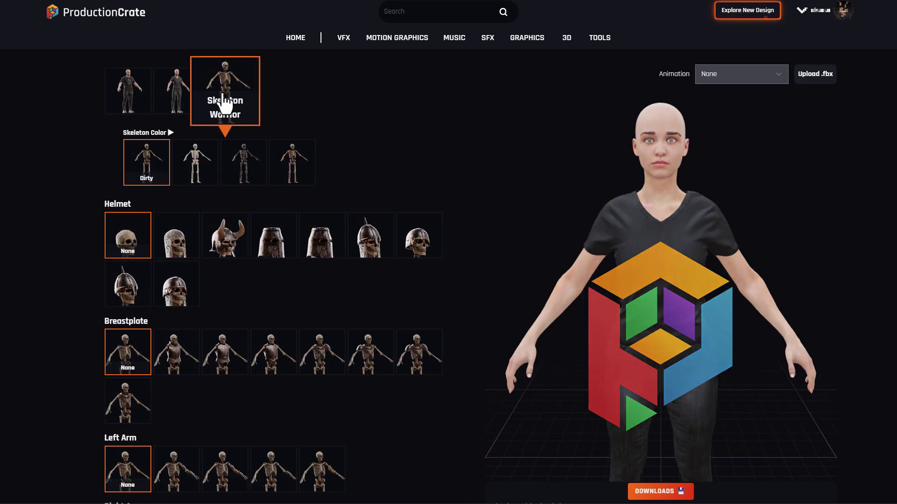
click(125, 88)
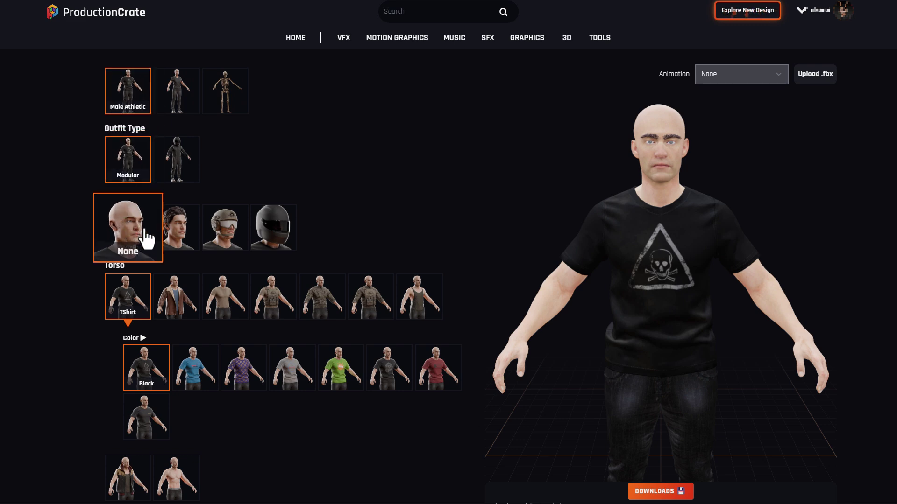
click(274, 229)
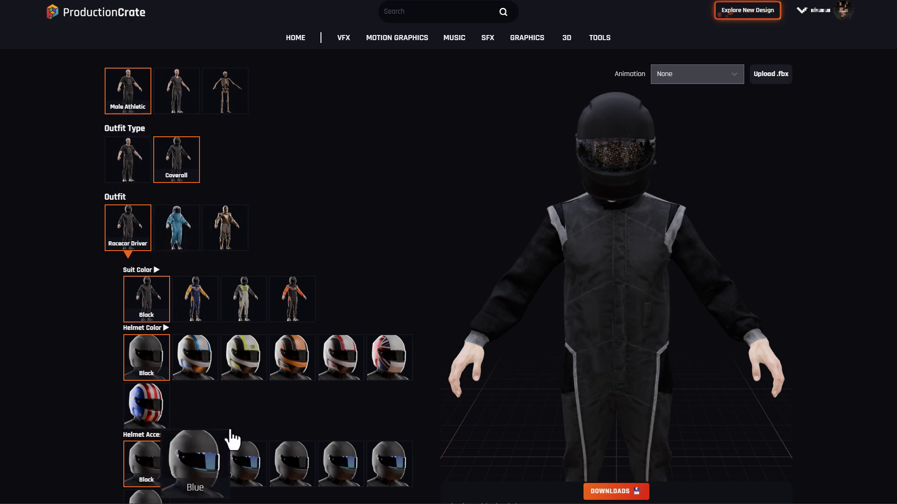
click(228, 115)
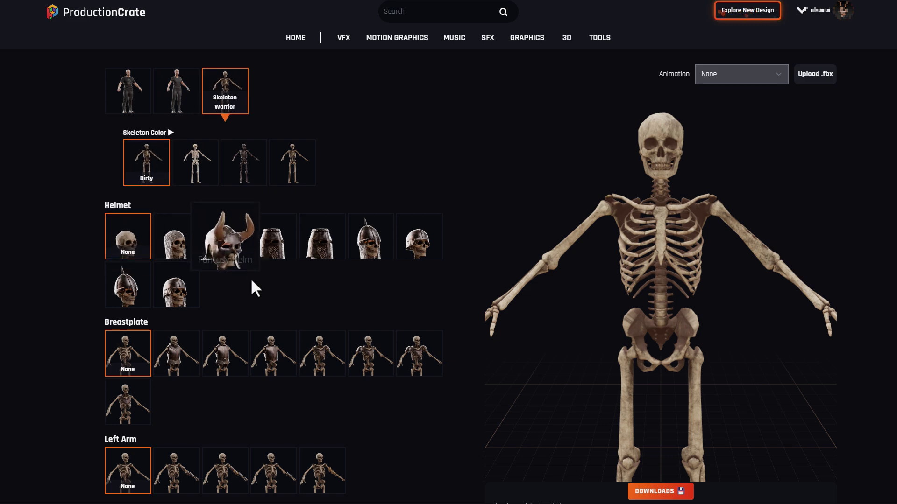
Try Open Helmet 3, Fantasy Helm and Knight Helm 1 on the skeleton, then select Female Athletic
click(116, 266)
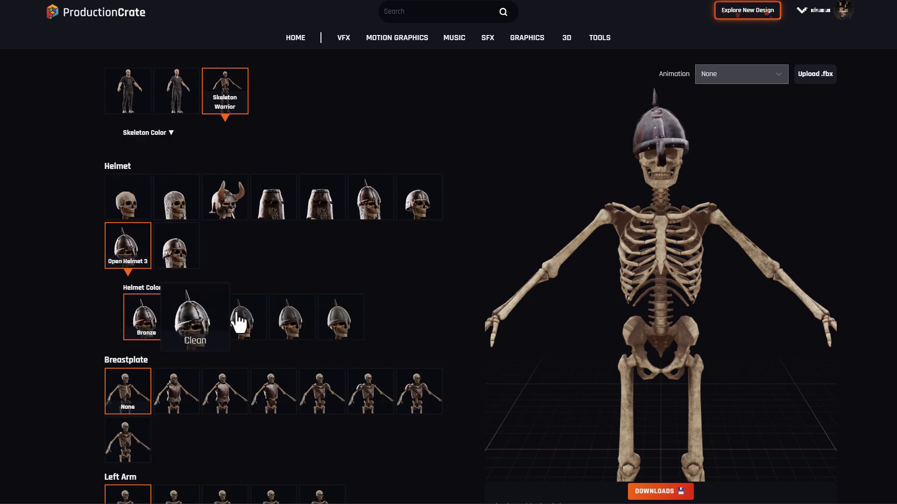
click(229, 212)
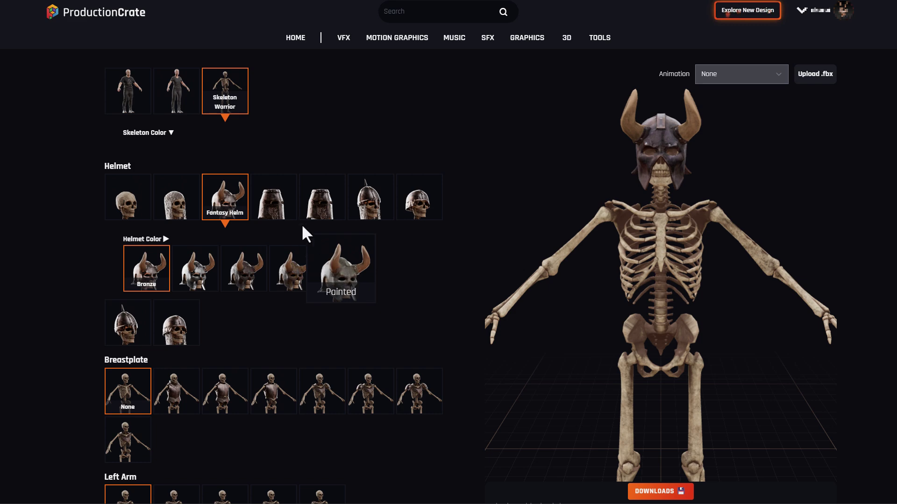
click(271, 201)
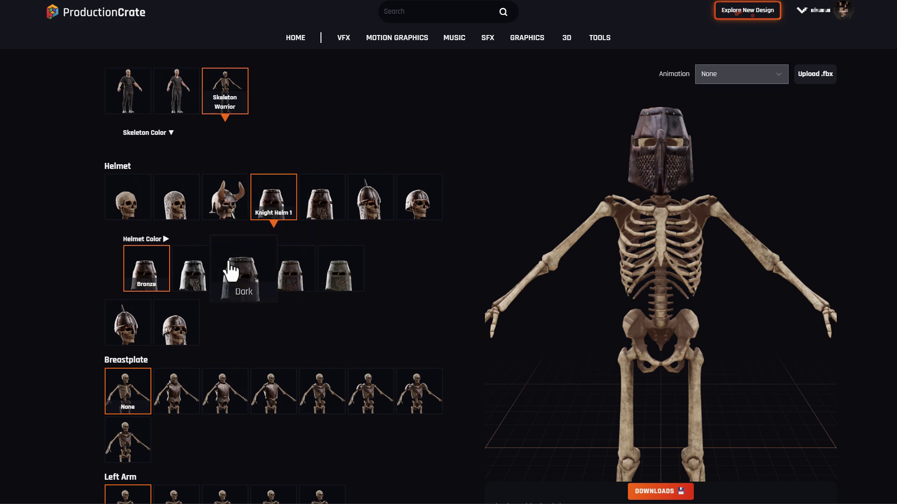
click(185, 96)
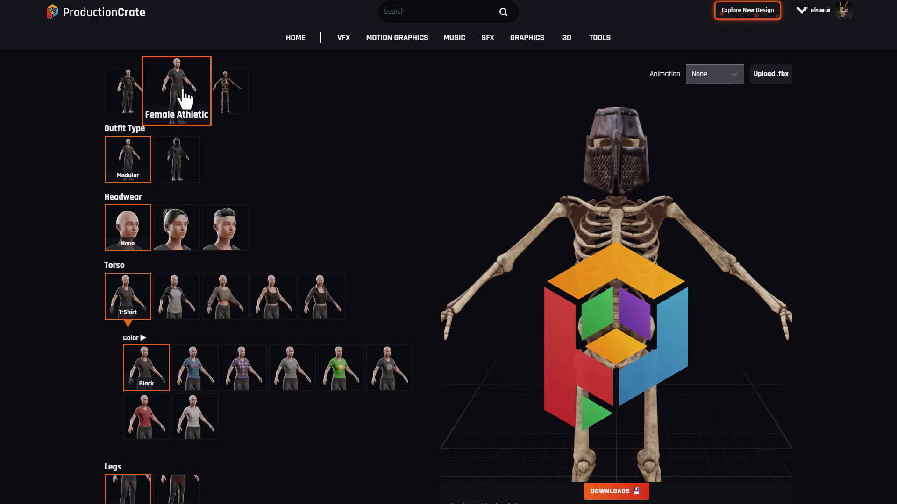
Try Bun hair and a blue-red Raglan top, then pick Male Athletic with the Modular outfit
click(171, 234)
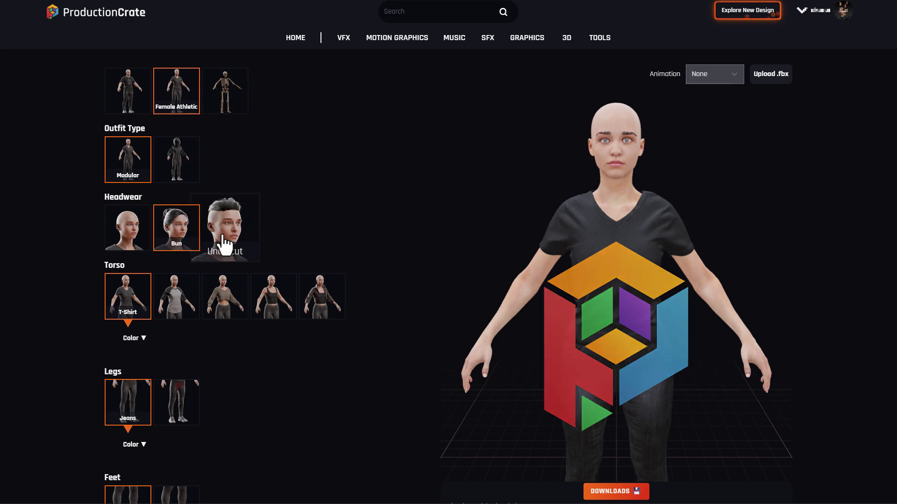
click(186, 300)
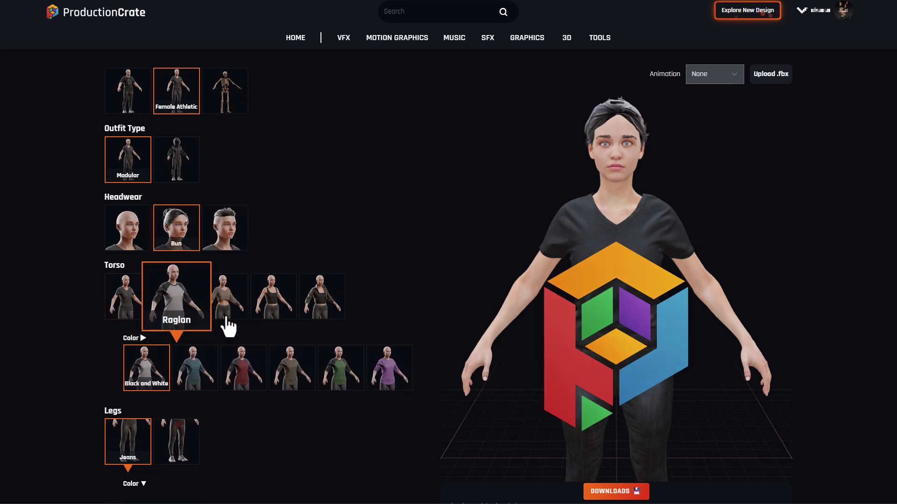
click(248, 374)
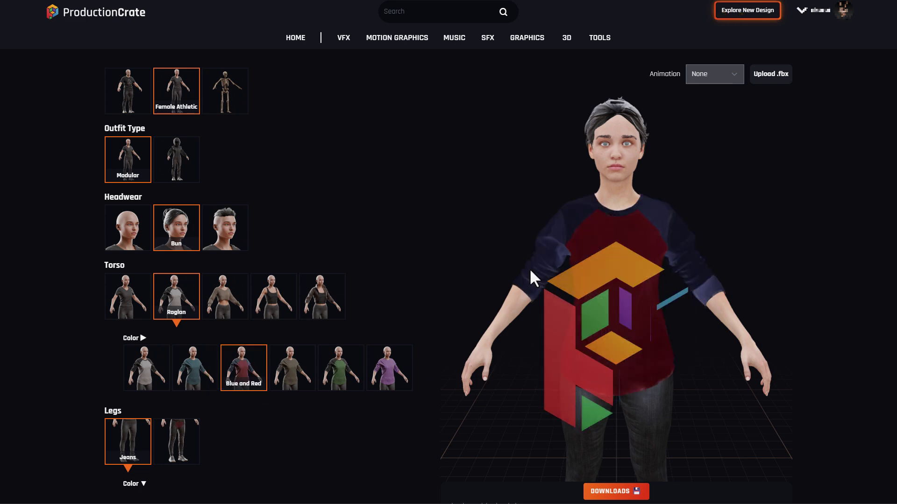
drag(562, 276, 562, 255)
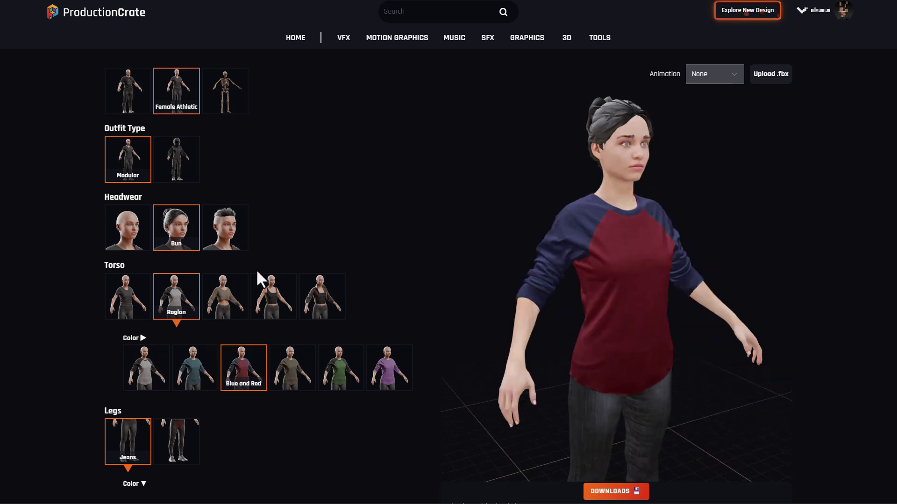
click(133, 108)
click(133, 164)
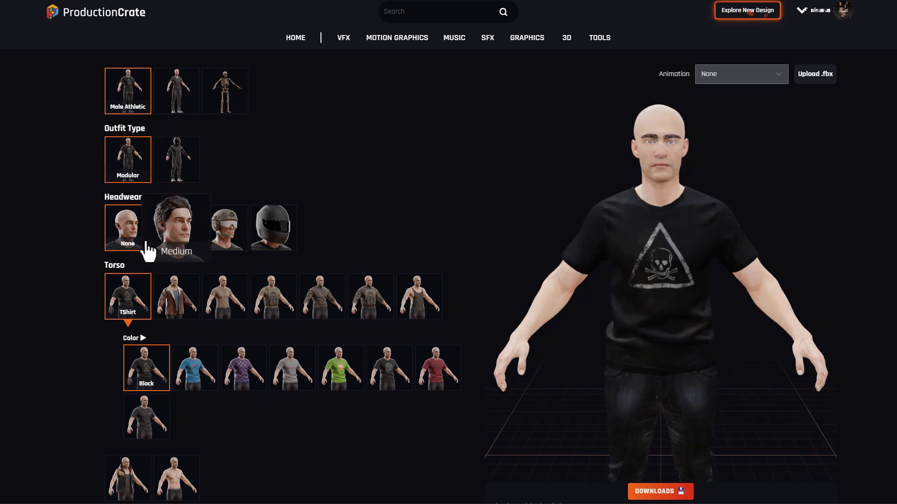
Try Medium hair and the Racecar Helmet, then fit a Military Helmet in the Tactical colour
click(169, 240)
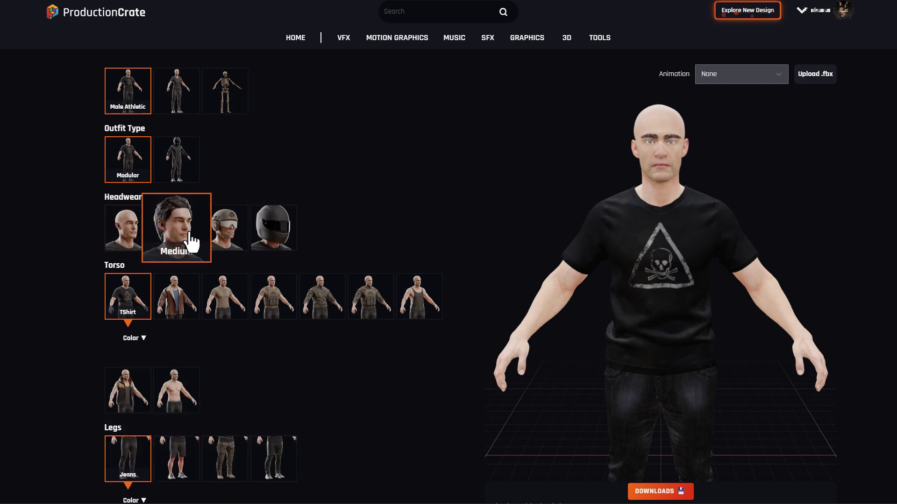
click(229, 233)
click(264, 233)
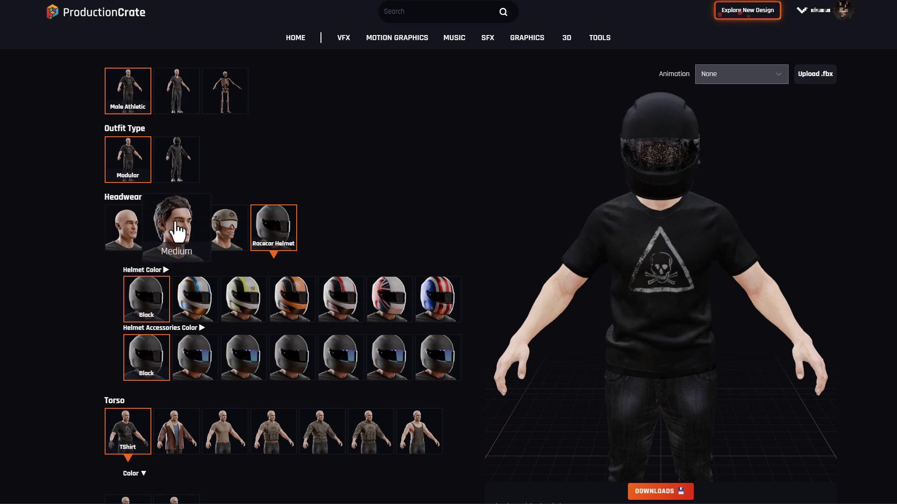
click(225, 234)
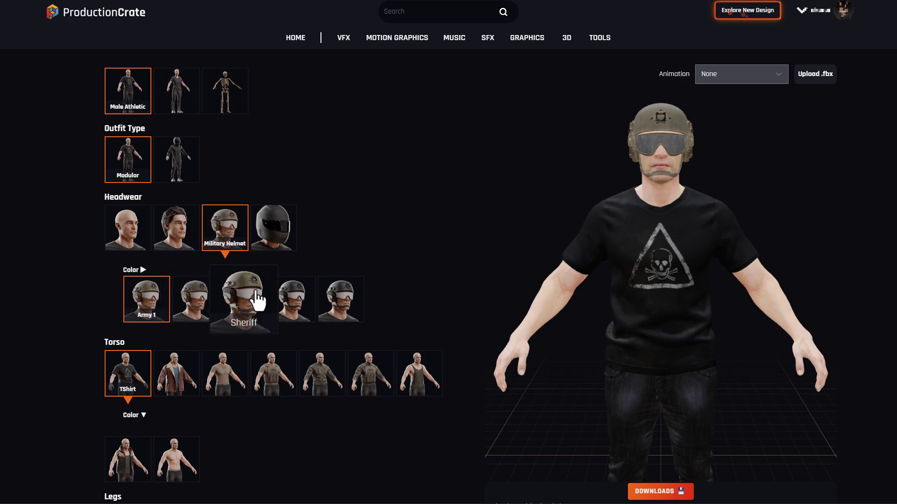
click(295, 306)
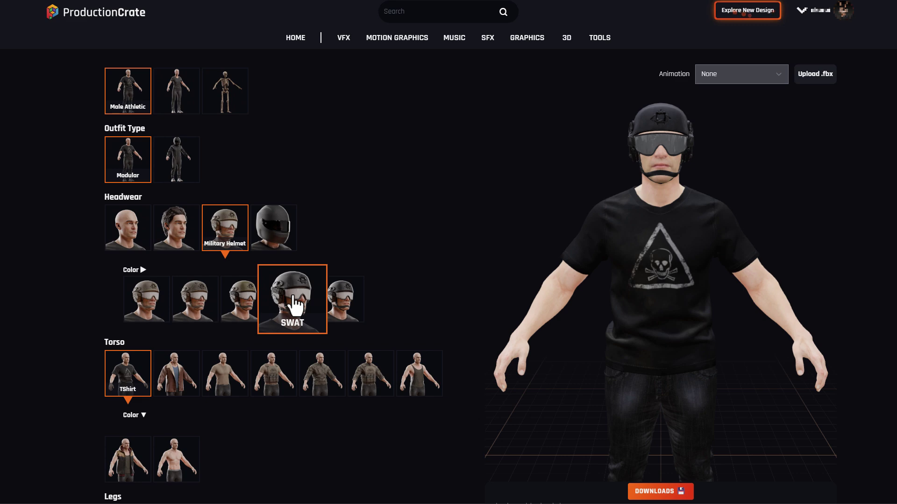
click(339, 300)
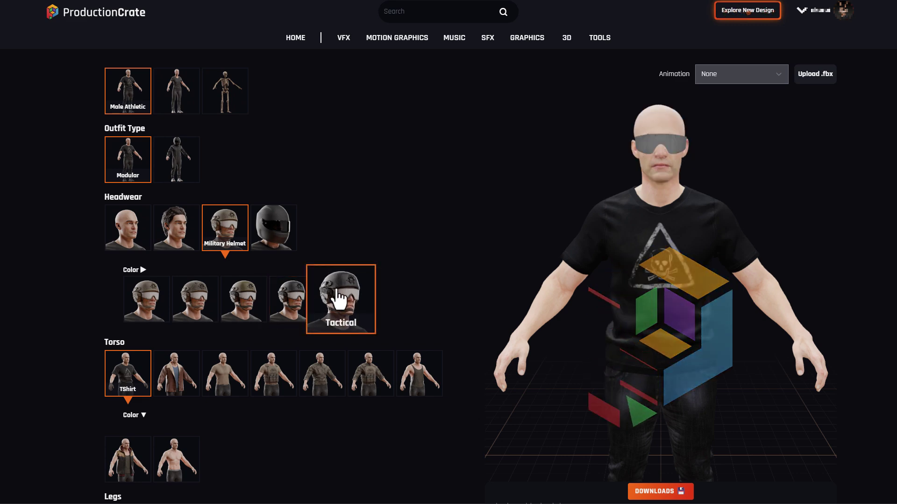
drag(545, 276, 133, 326)
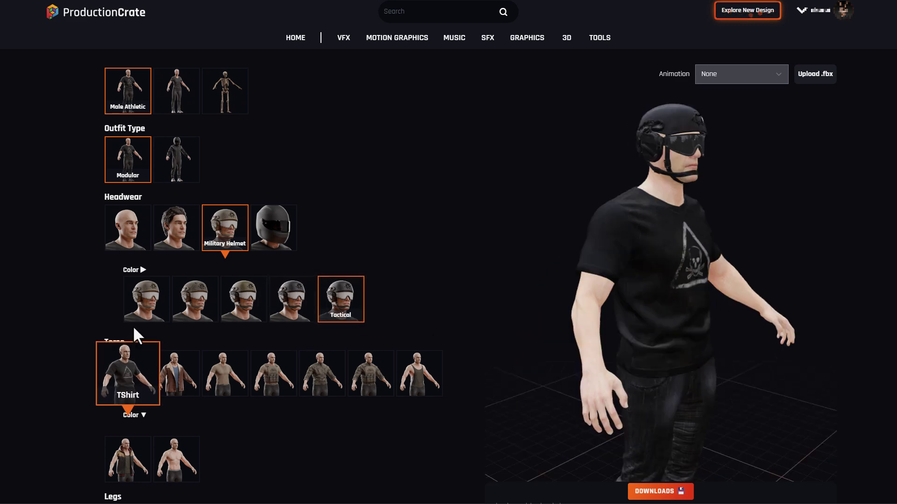
scroll(133, 326, down, 4)
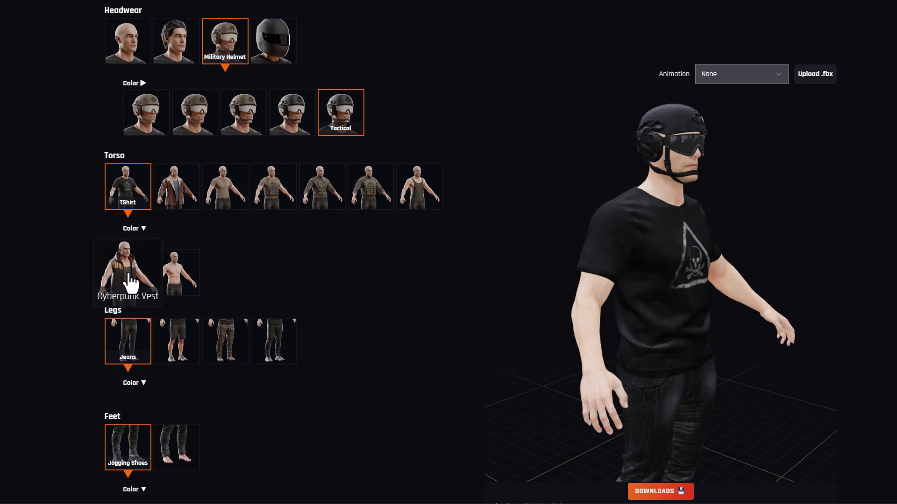
Try the Coat, then dress the man in Military Shirt With Vest with a Tactical shirt
click(176, 198)
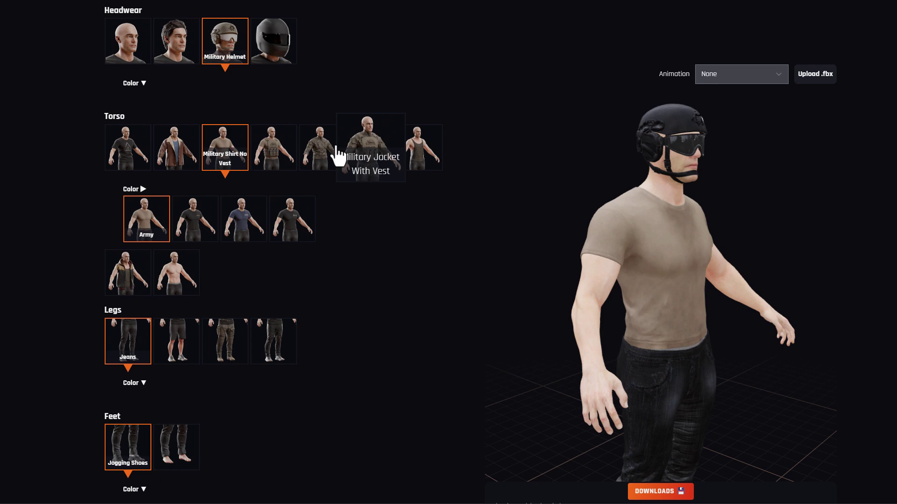
click(276, 151)
mouse_move(764, 294)
mouse_down()
mouse_move(742, 295)
mouse_move(778, 288)
mouse_up()
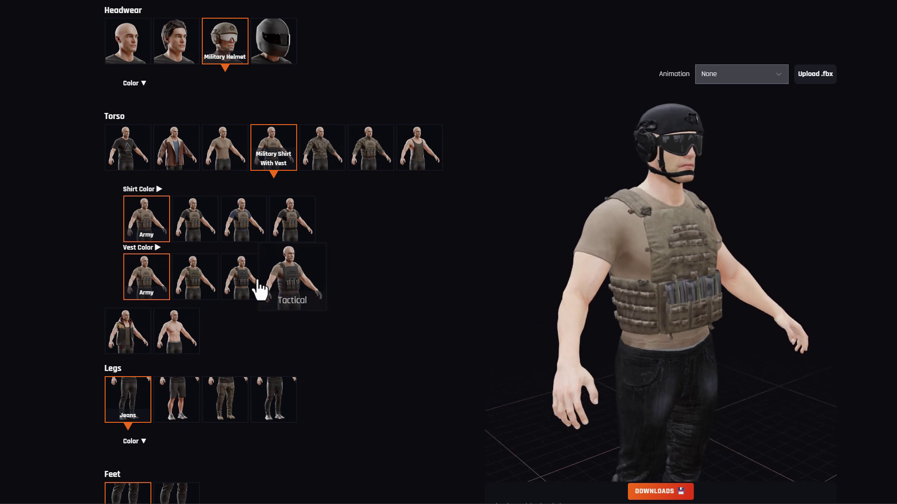
click(292, 219)
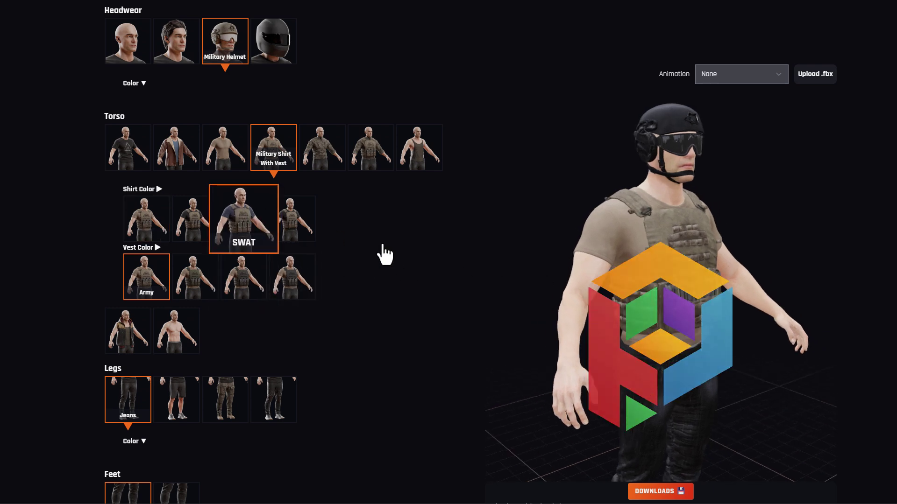
mouse_move(779, 356)
mouse_down()
mouse_move(541, 342)
mouse_move(771, 343)
mouse_up()
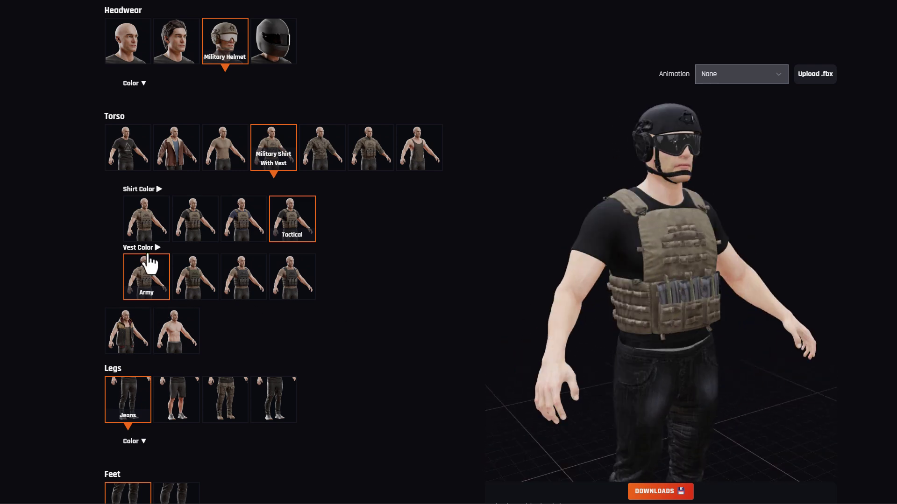
scroll(150, 264, down, 3)
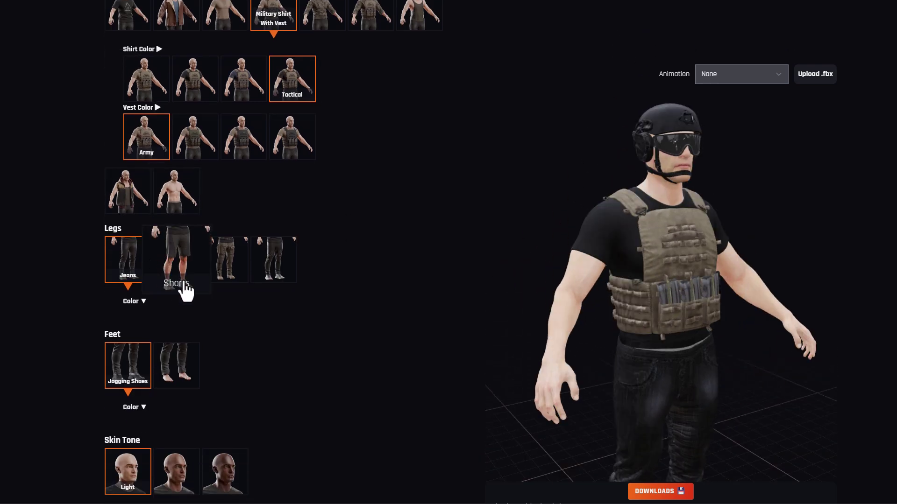
Put Military Pants on the character and set the belt colour to Tactical
scroll(186, 292, up, 3)
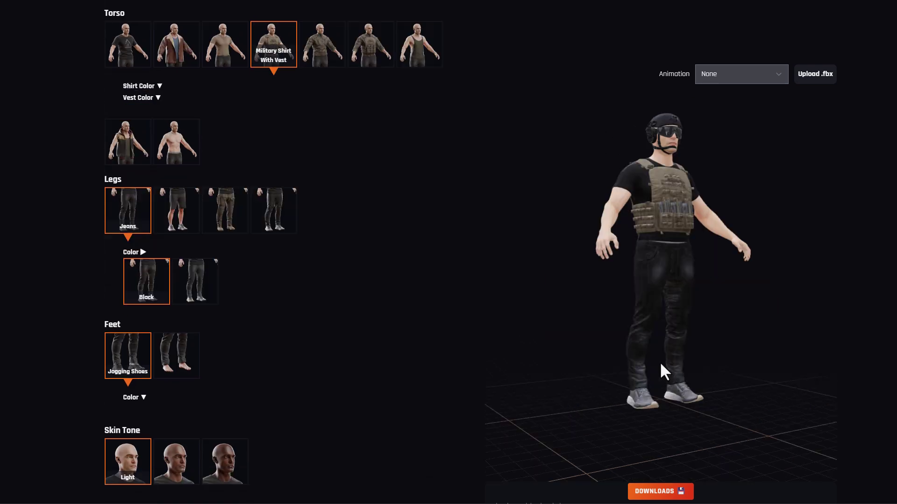
drag(660, 362, 579, 344)
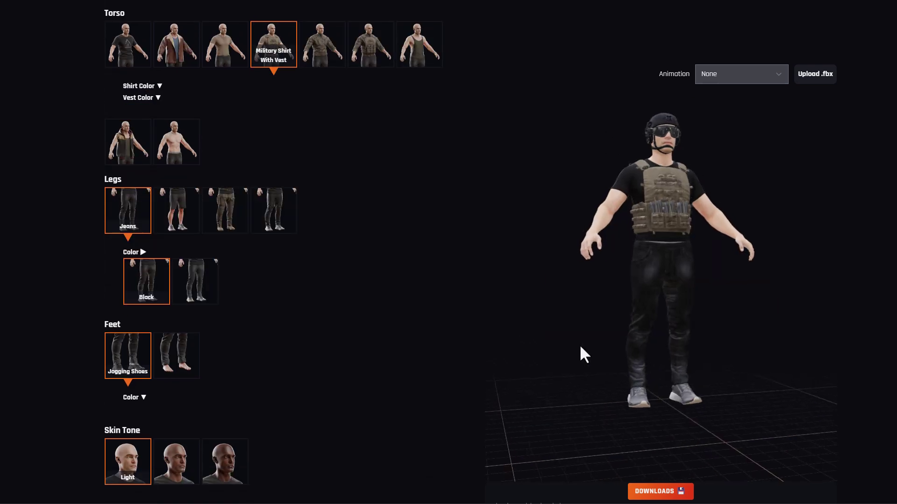
click(229, 213)
scroll(226, 200, down, 1)
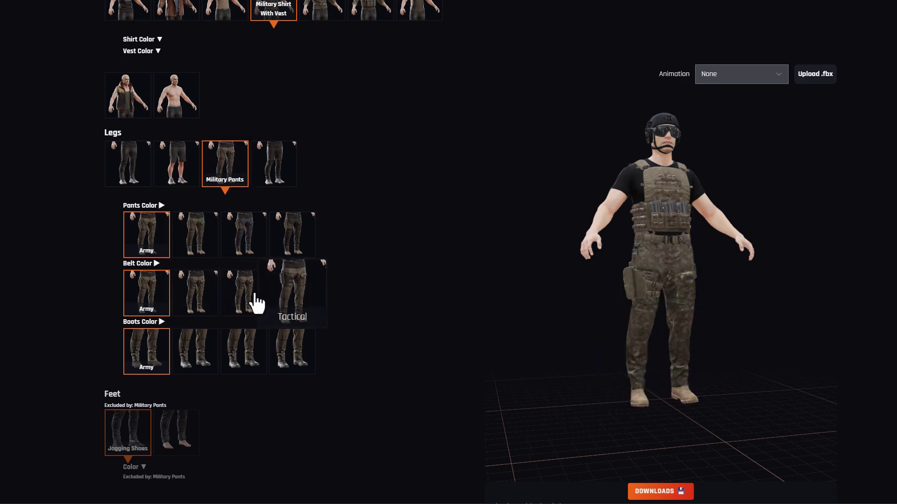
click(293, 299)
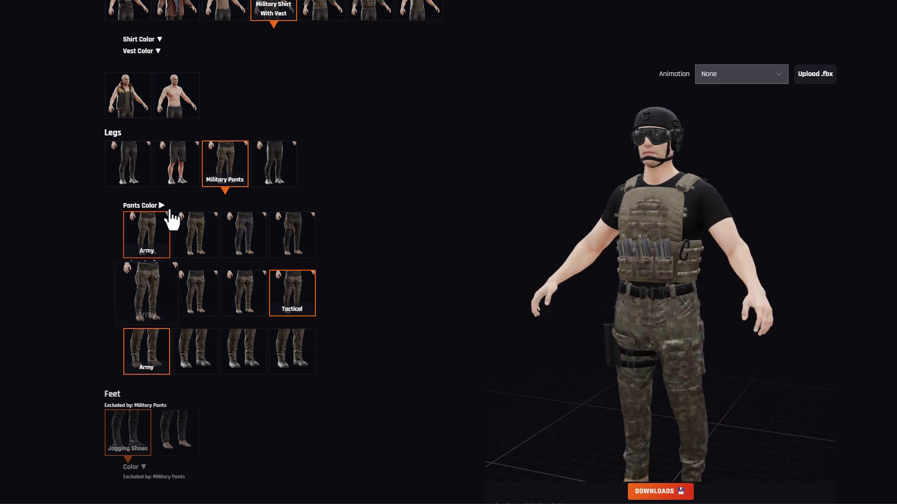
Try Khaki Shorts and bare feet, then switch the legs back to Military Pants
click(176, 173)
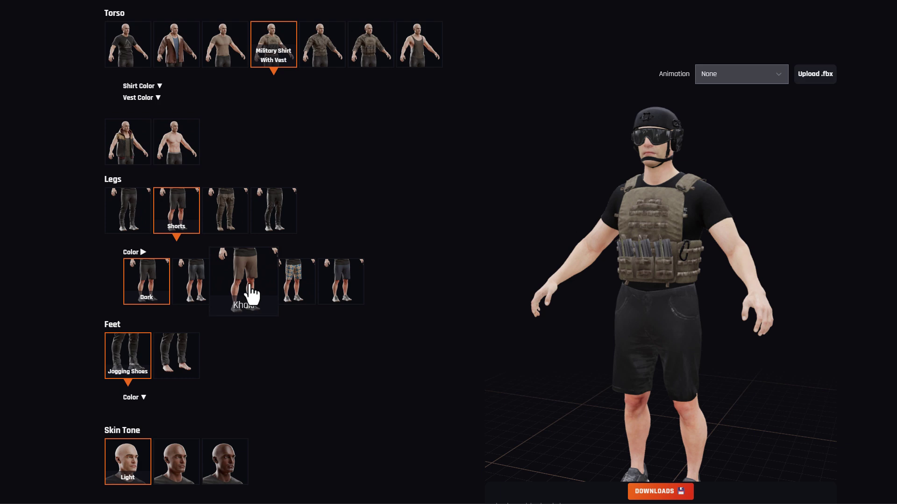
click(252, 294)
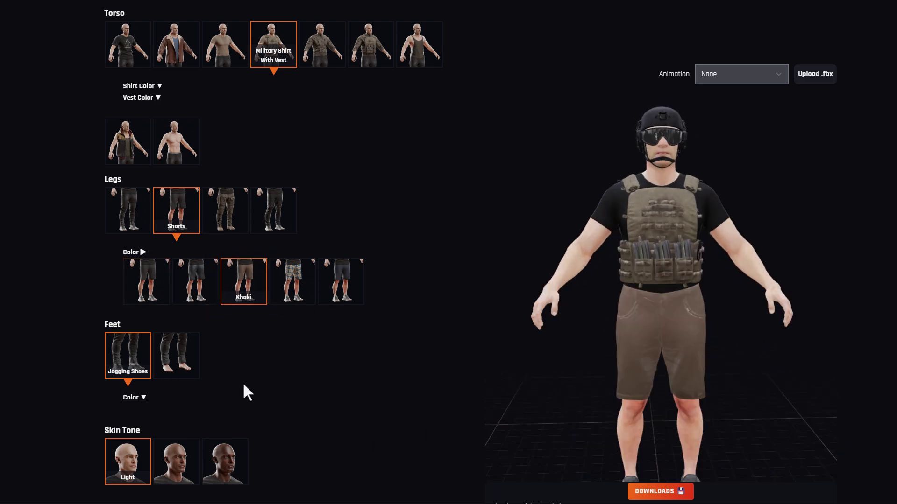
click(186, 361)
drag(711, 394, 704, 412)
click(244, 299)
scroll(286, 424, down, 3)
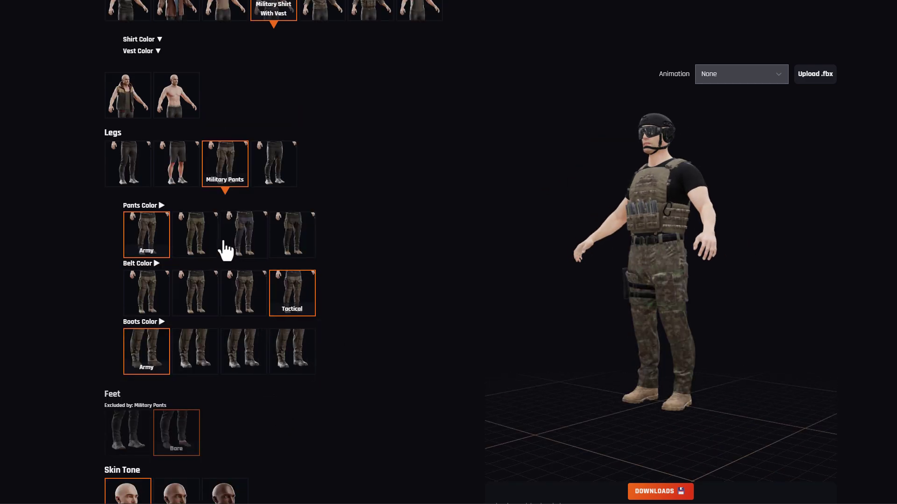
scroll(165, 436, down, 1)
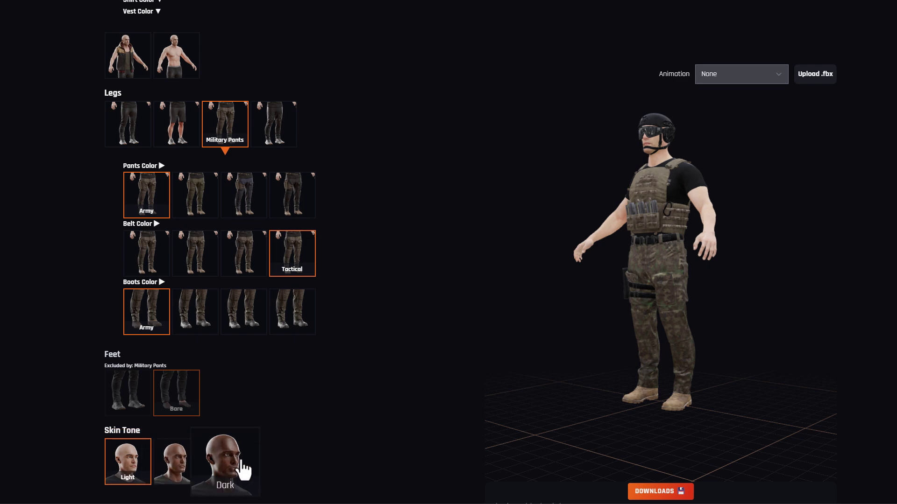
Give the soldier the Medium skin tone and turn him to a three-quarter view
click(176, 460)
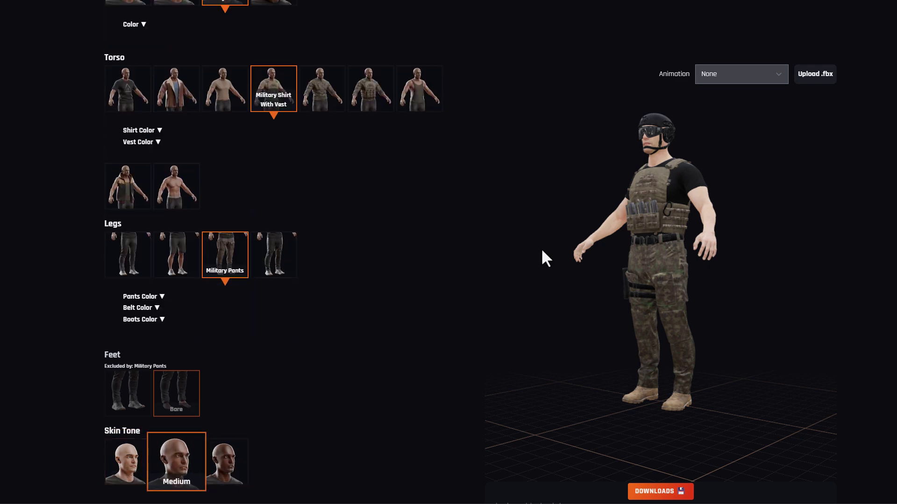
scroll(666, 134, up, 5)
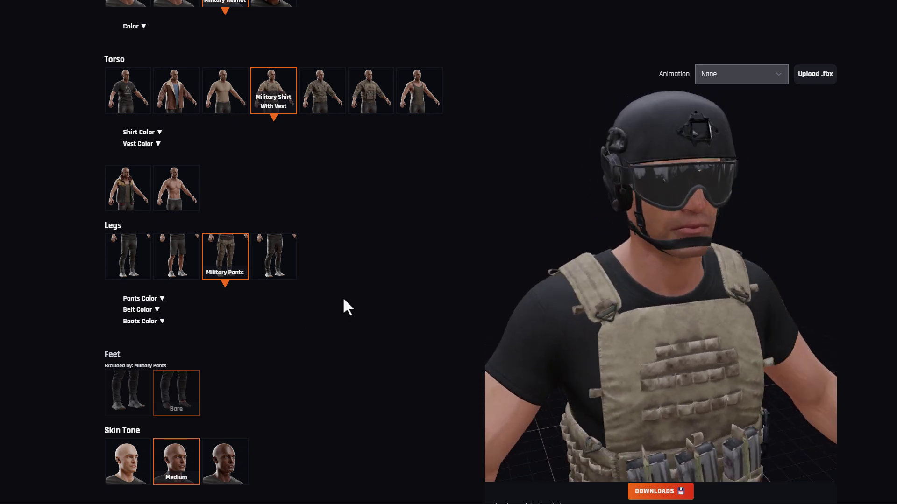
scroll(344, 301, up, 5)
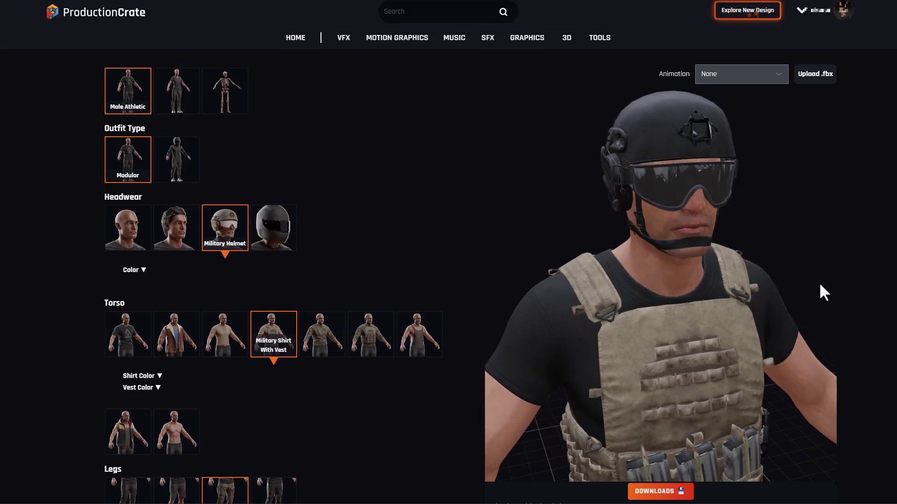
scroll(820, 285, down, 5)
drag(691, 320, 729, 287)
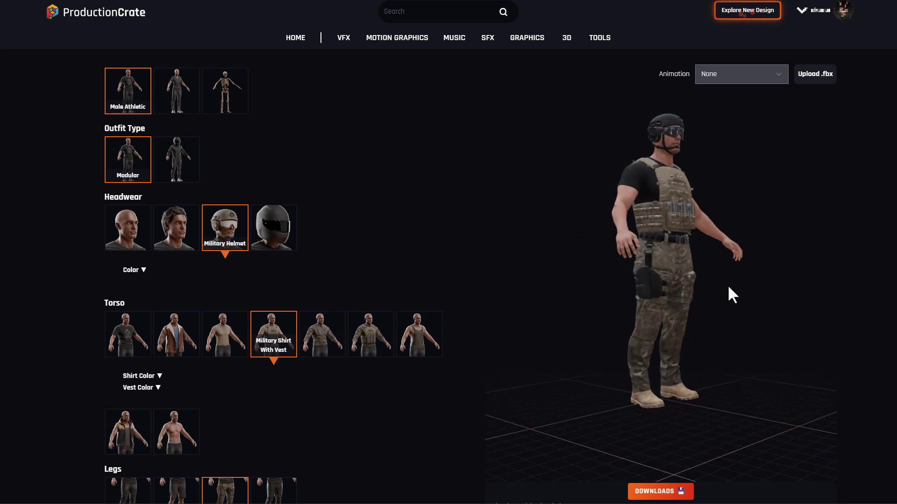
Open the download options, trying UE .upack and FBX while keeping DirectX normals
click(676, 494)
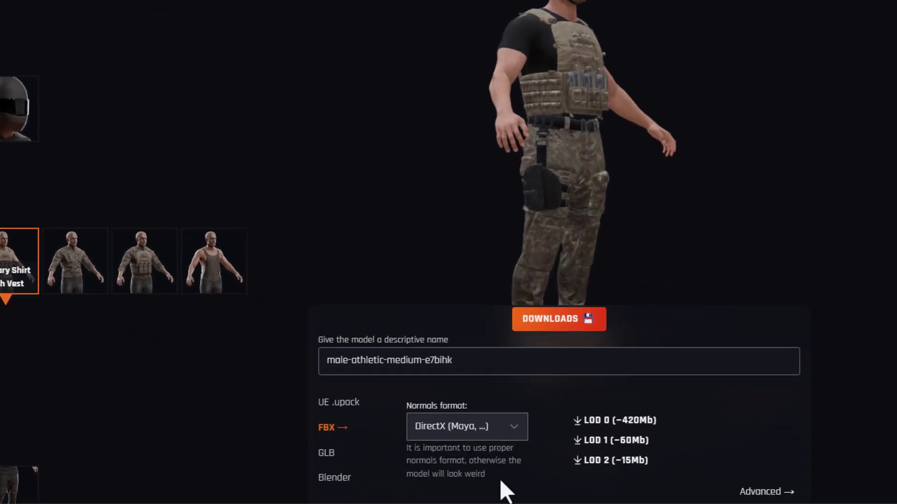
click(339, 405)
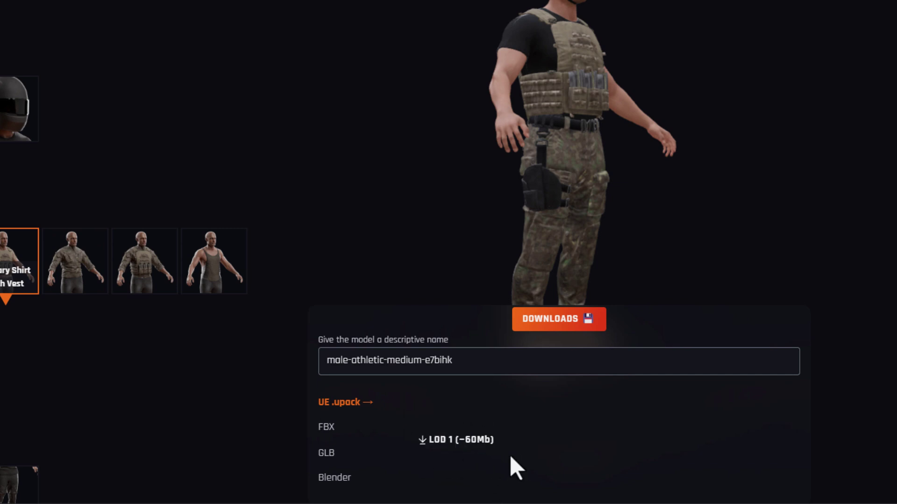
click(327, 428)
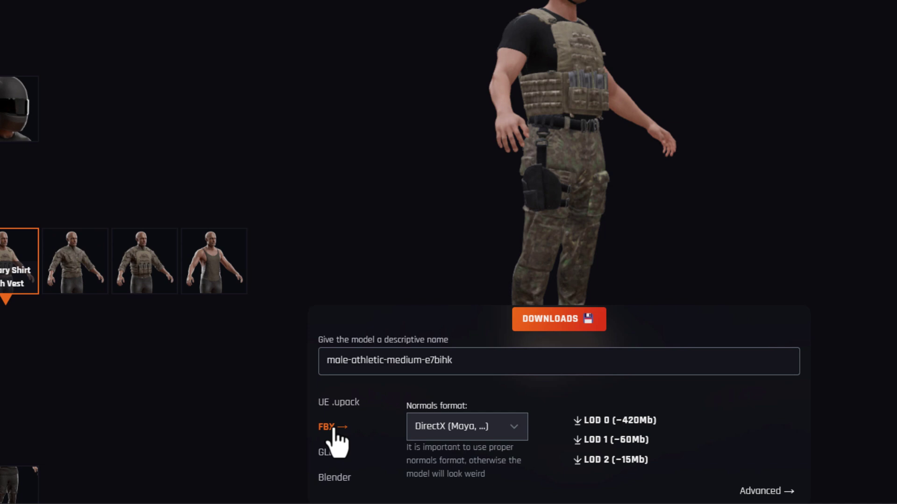
click(452, 434)
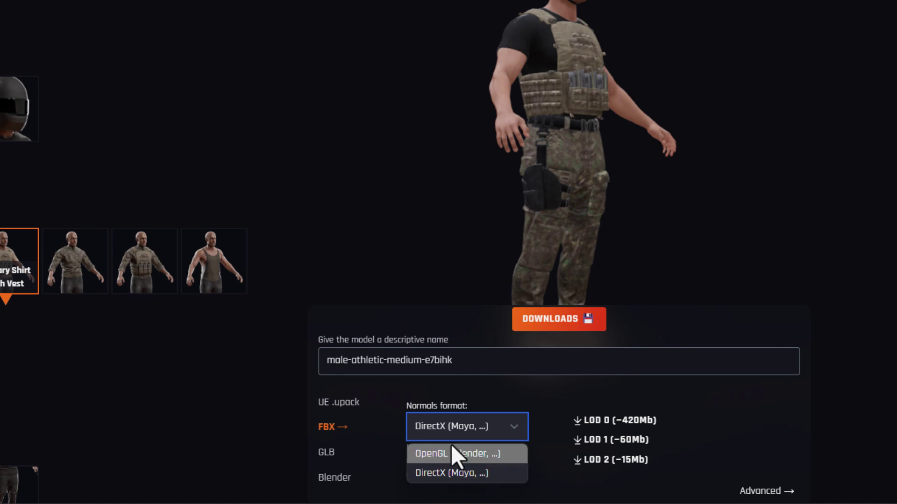
click(534, 460)
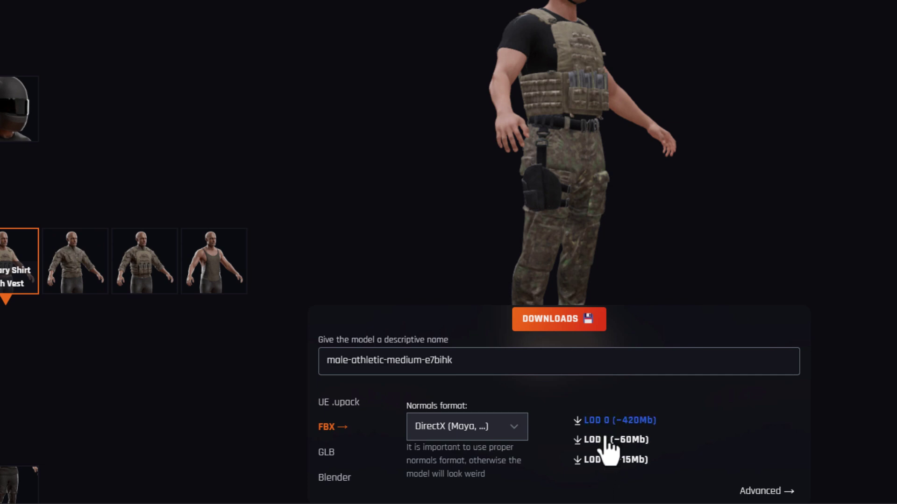
Compare GLB and FBX, then settle on the Blender download format
click(327, 452)
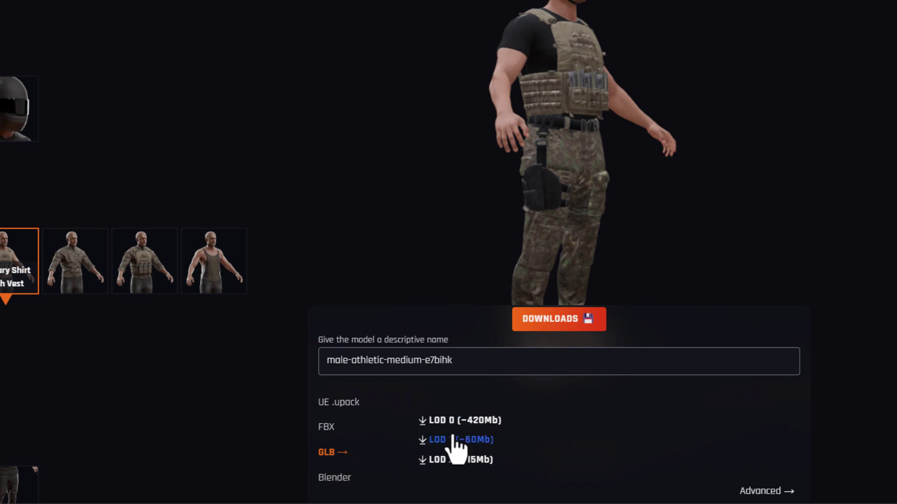
click(324, 426)
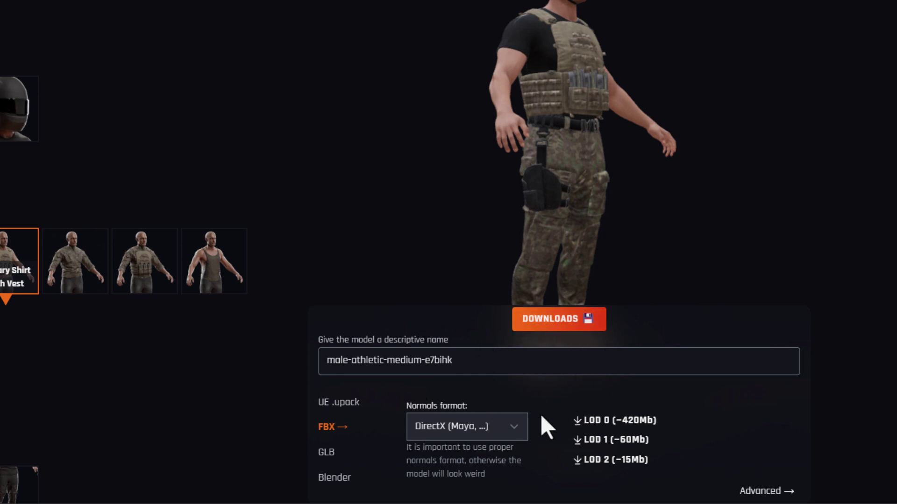
click(341, 481)
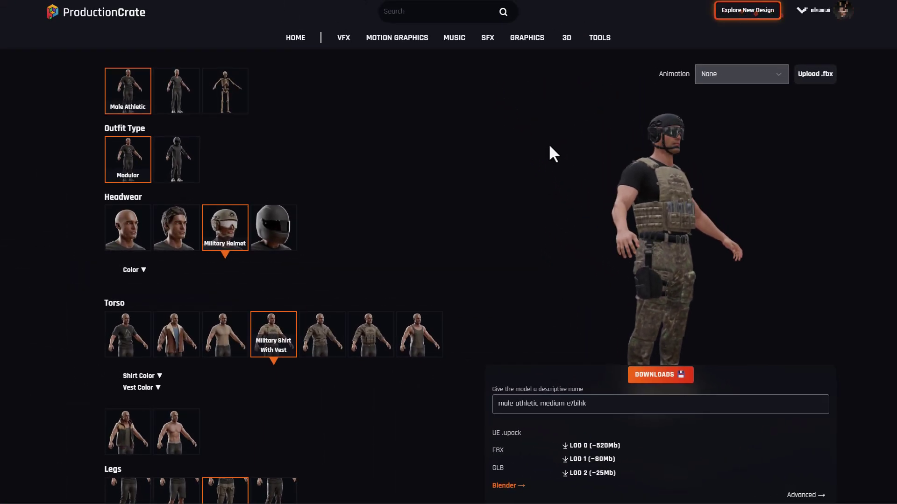
click(737, 75)
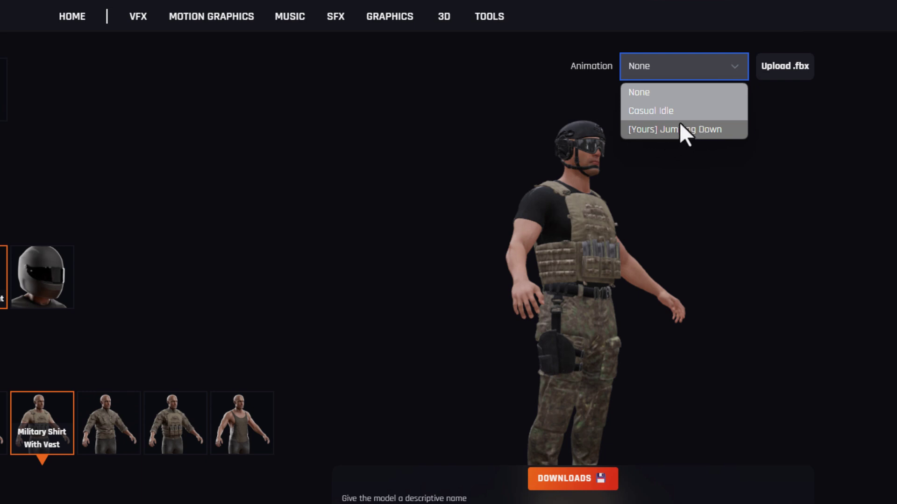
click(676, 205)
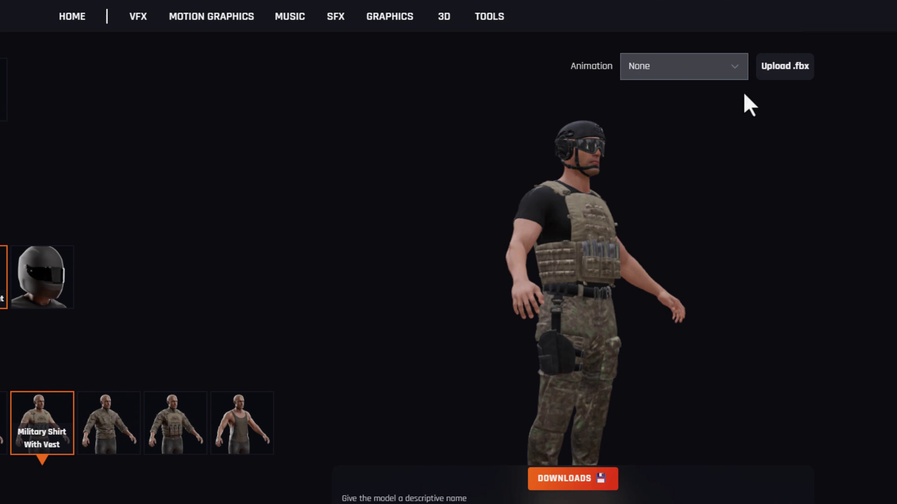
click(719, 71)
Download the Jumping Down animation as FBX Binary at 30 fps, without skin
click(654, 112)
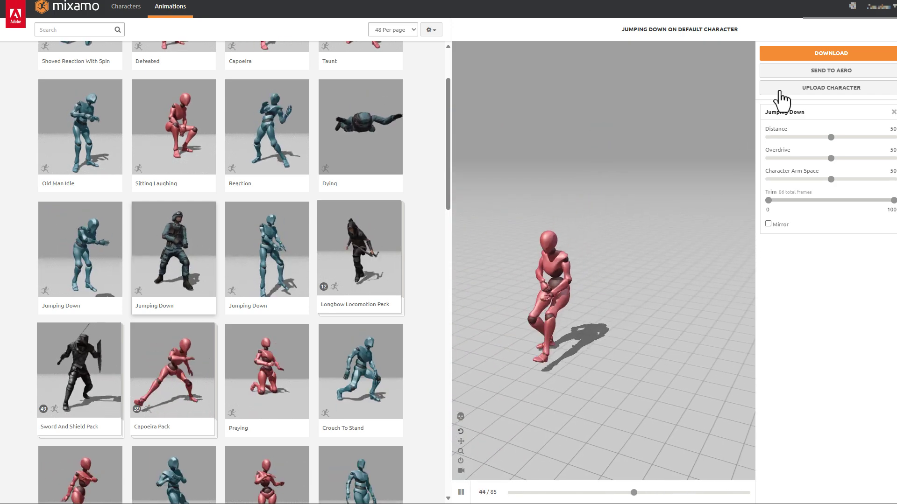
click(835, 54)
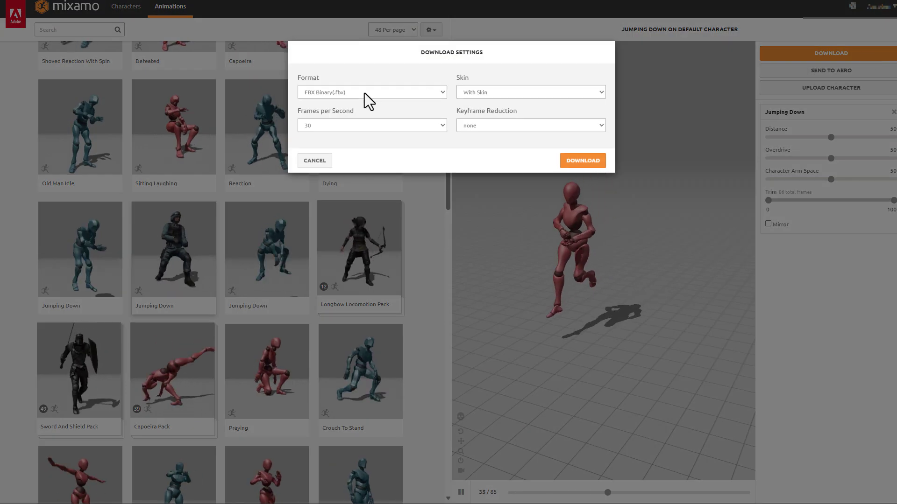
click(479, 93)
click(480, 117)
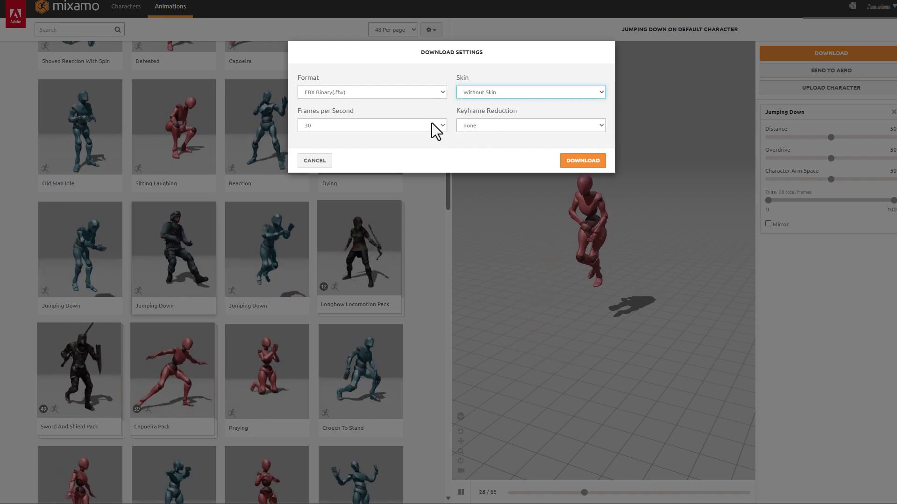
click(591, 164)
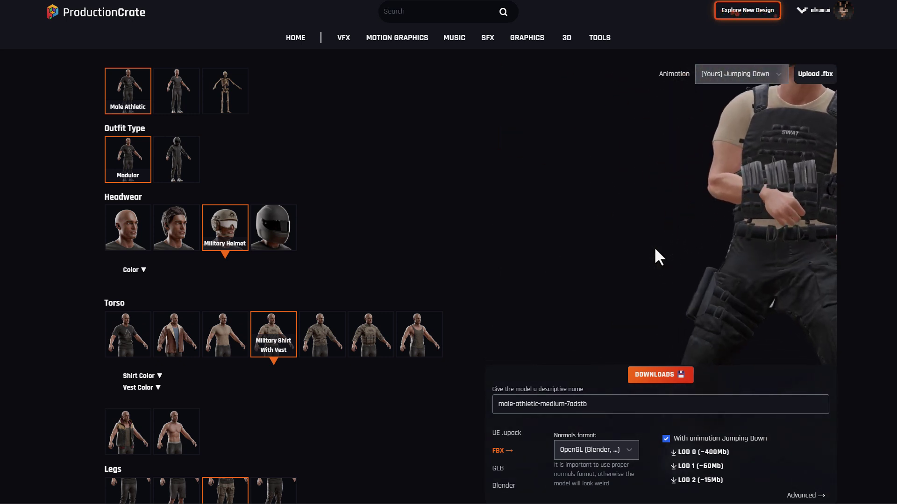
Set the download format to Blender, preview [Yours] Jumping Down, then return to Casual Idle
click(503, 486)
click(741, 73)
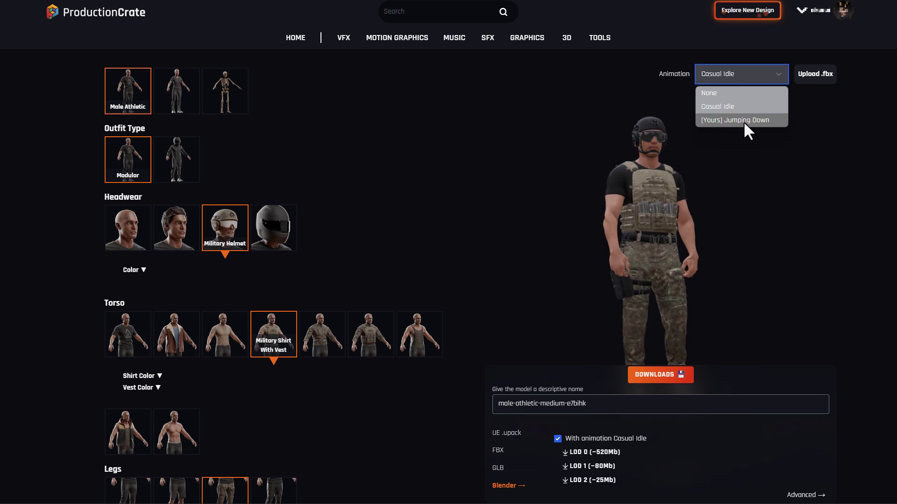
click(733, 119)
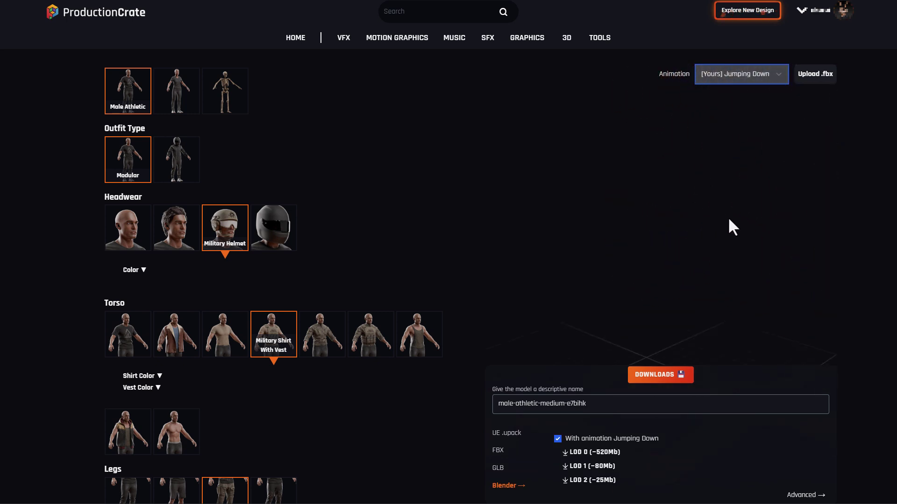
drag(656, 210, 802, 245)
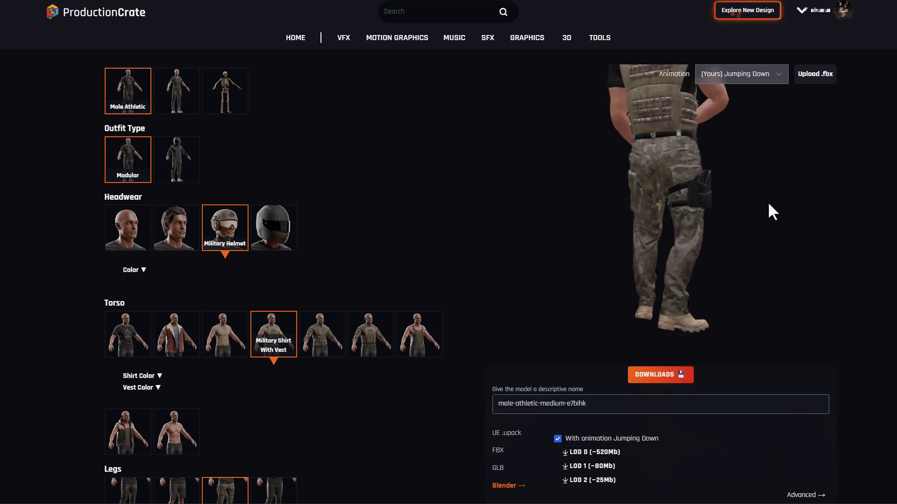
click(732, 80)
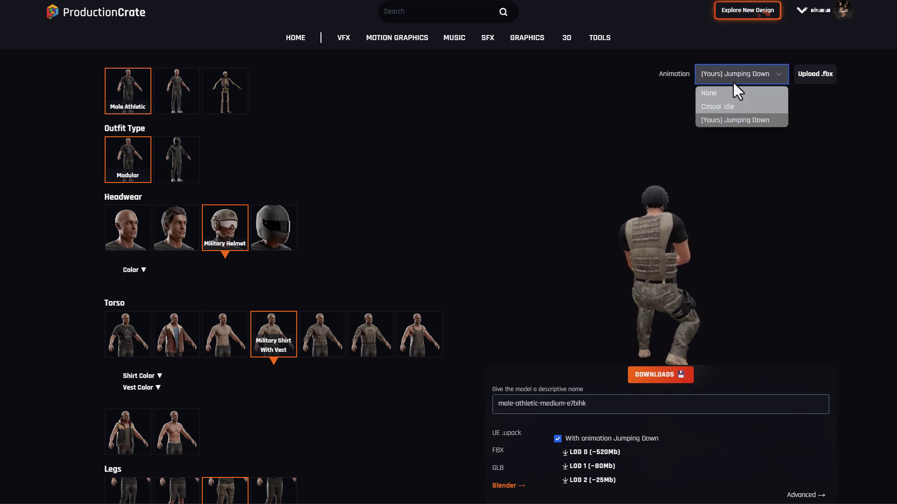
click(730, 110)
drag(727, 242, 584, 245)
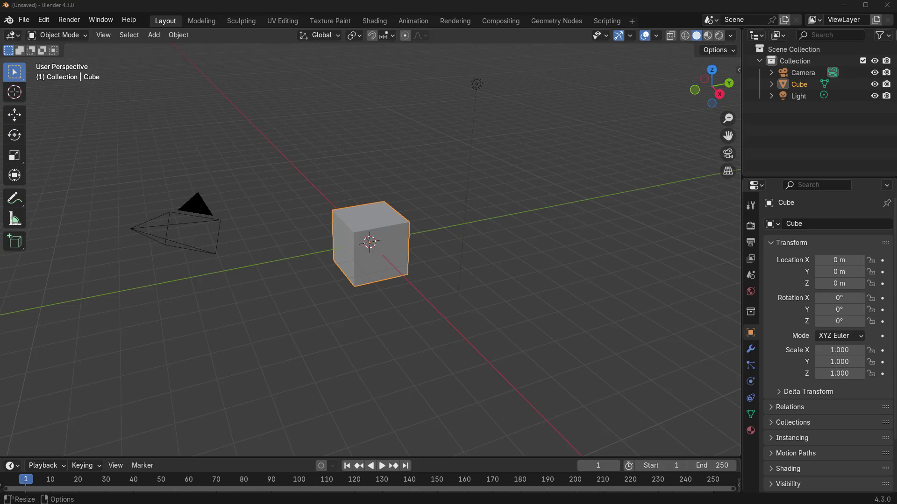
Open male-athletic-medium-e7bihk_Casual-Id.blend in Blender and frame the camo soldier in view
drag(332, 178, 333, 178)
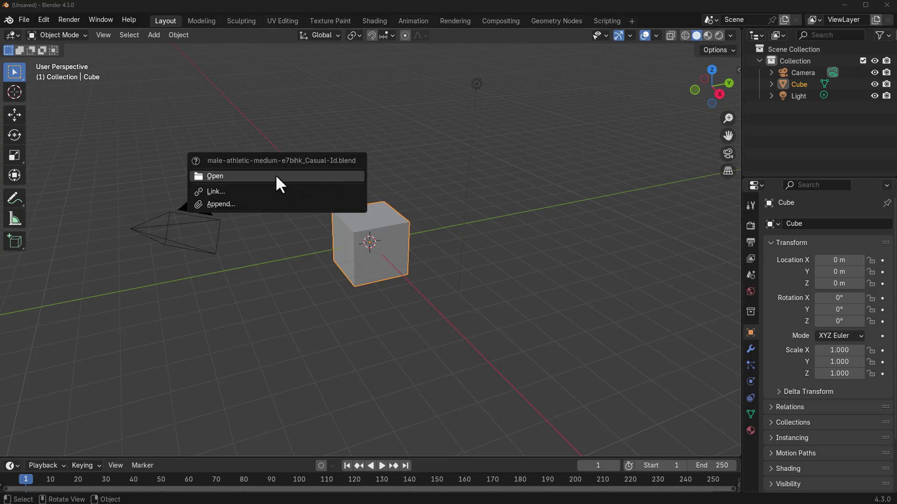
scroll(333, 231, up, 5)
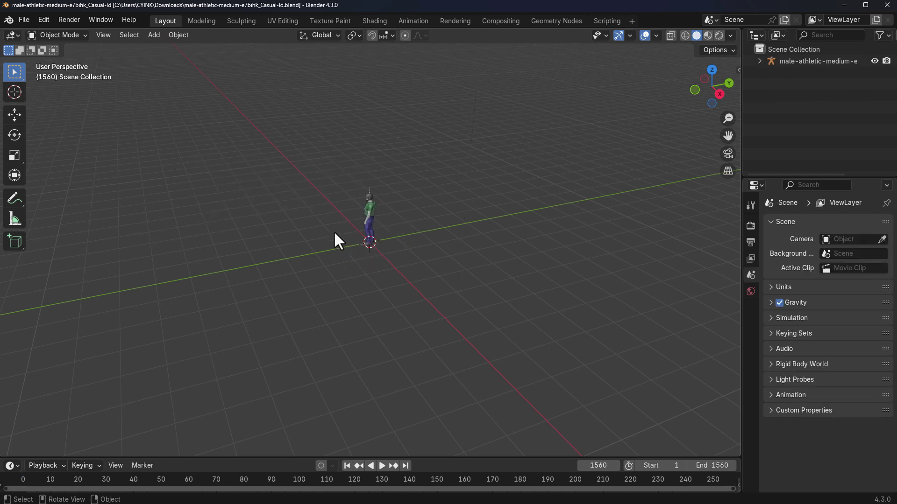
middle_drag(335, 221, 464, 199)
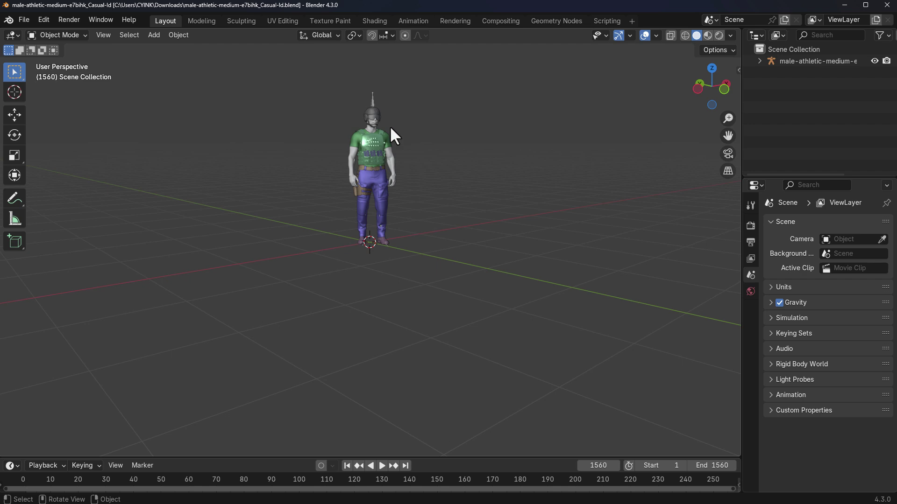
scroll(391, 129, up, 5)
shift+middle_drag(257, 66, 258, 240)
scroll(258, 239, up, 3)
scroll(303, 302, up, 3)
mouse_move(303, 302)
middle_down()
mouse_move(401, 295)
mouse_move(339, 252)
mouse_move(306, 268)
mouse_move(298, 301)
middle_up()
scroll(435, 253, down, 3)
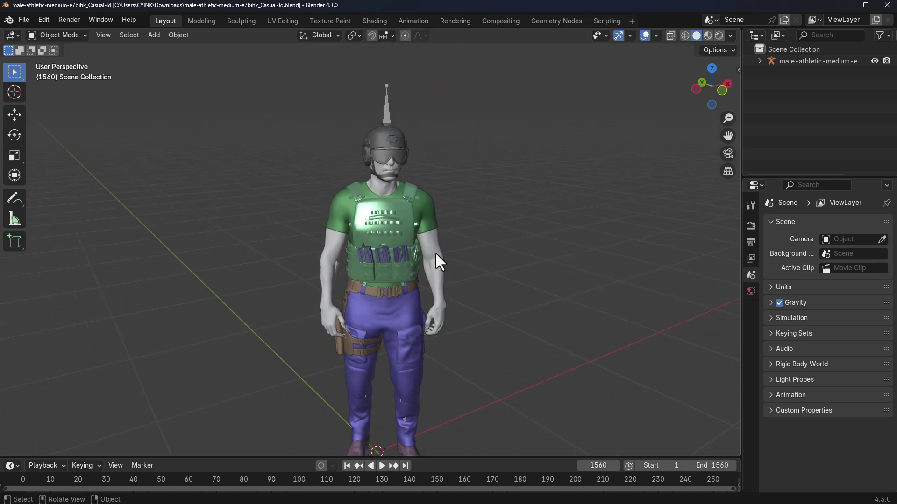
Turn on the Wireframe overlay and inspect the soldier's head, vest and limb topology
click(656, 36)
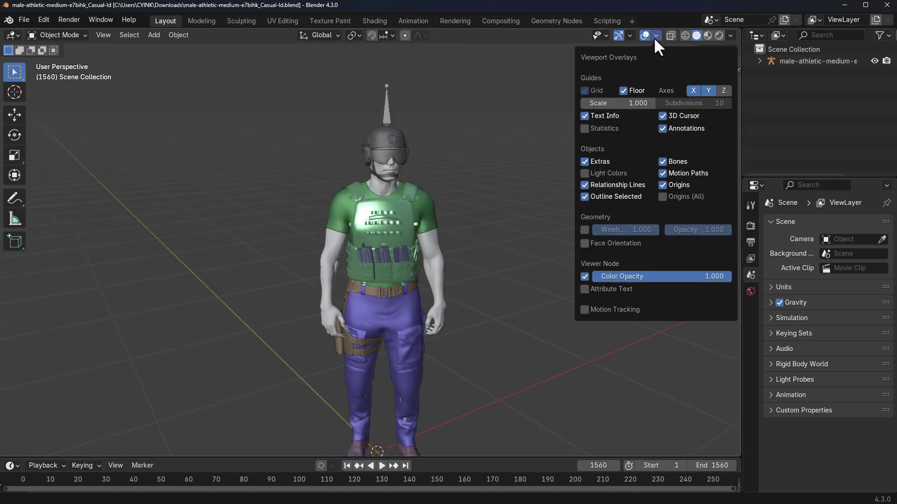
click(585, 230)
scroll(331, 190, up, 4)
middle_drag(332, 192, 343, 225)
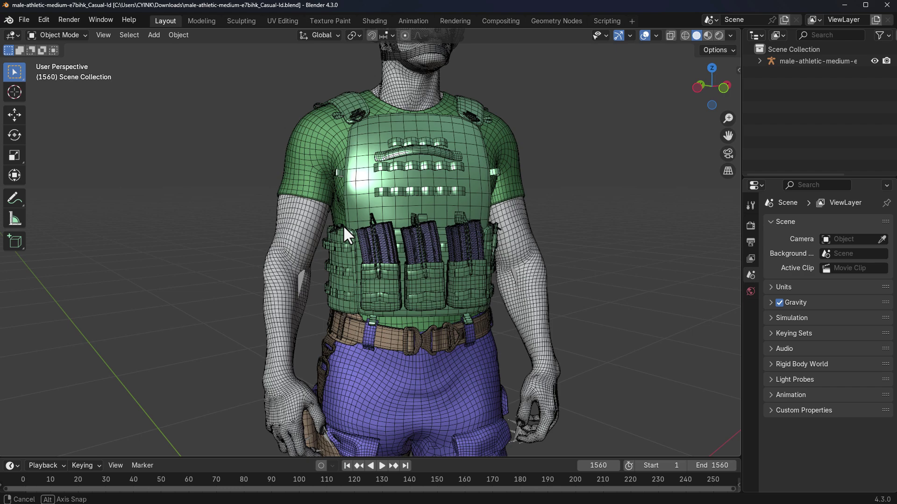
middle_drag(439, 187, 506, 276)
scroll(415, 264, up, 5)
scroll(506, 276, down, 4)
scroll(506, 277, up, 2)
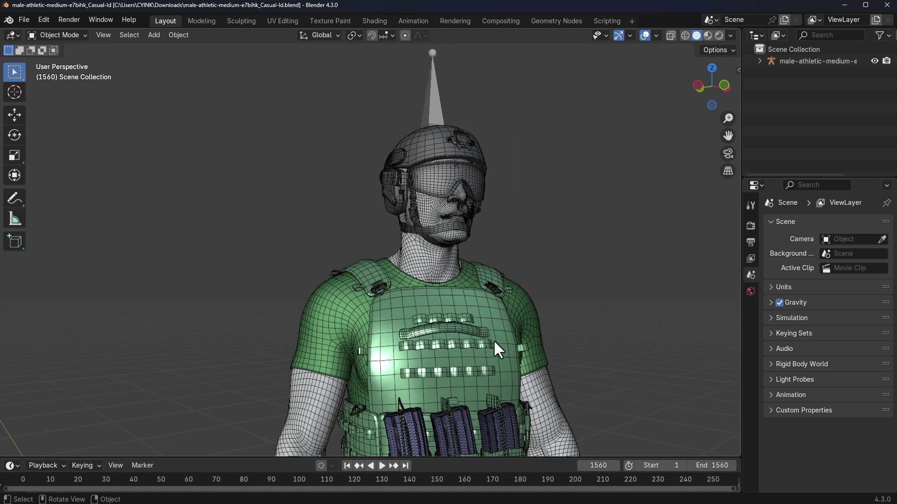
scroll(407, 193, down, 5)
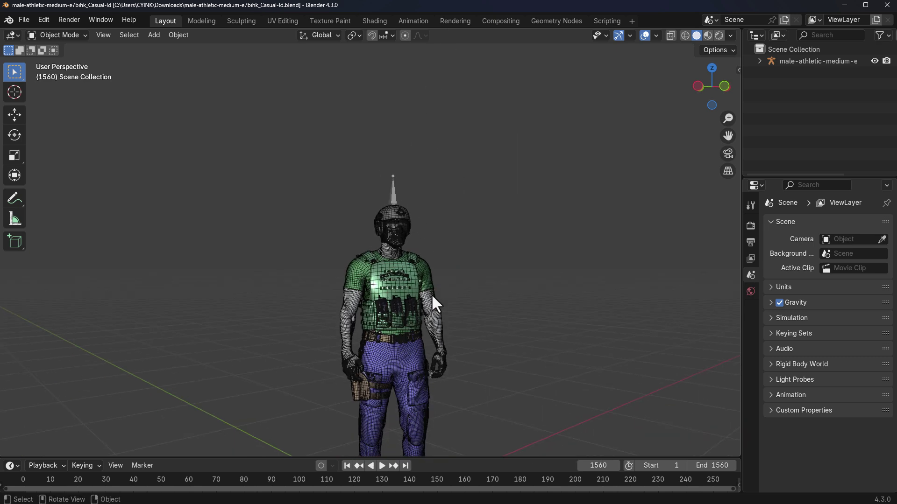
Play the idle animation and stop it around frame 193
click(381, 466)
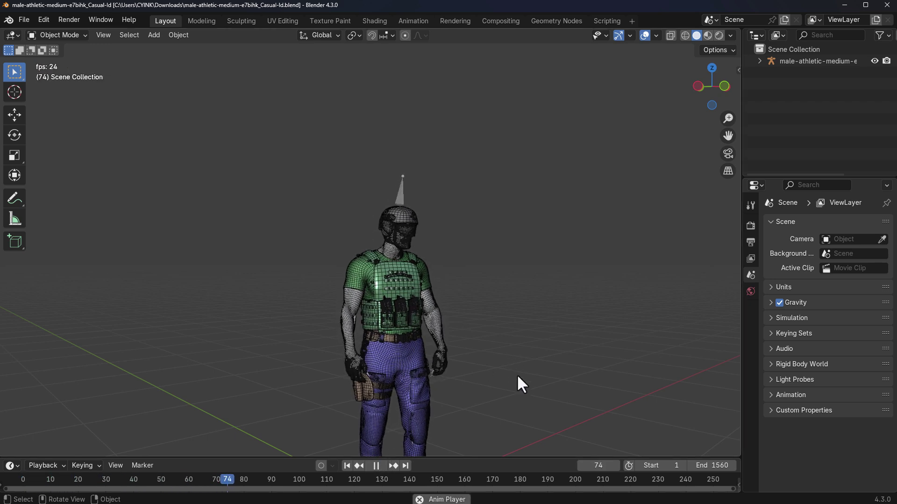
middle_drag(281, 210, 485, 372)
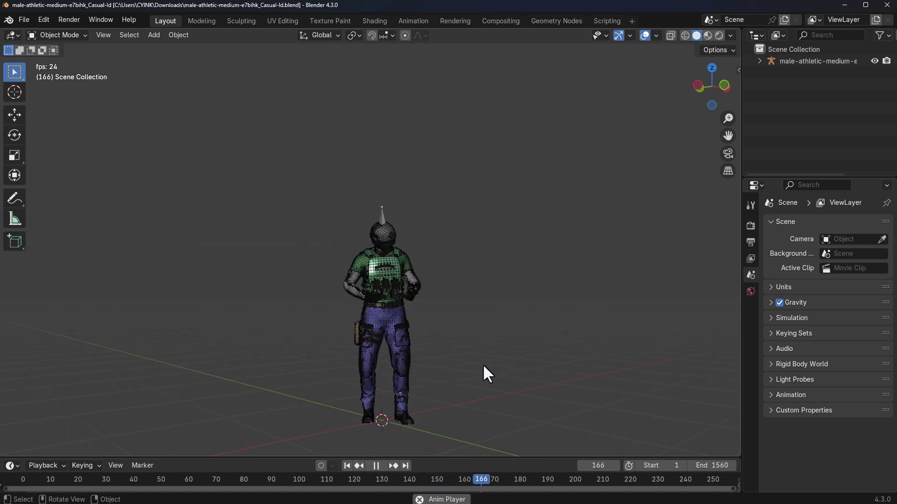
click(377, 466)
middle_drag(436, 396, 448, 273)
scroll(448, 272, up, 5)
scroll(516, 268, down, 2)
Inspect the helmet, back and chest up close, then scrub the timeline to check poses
middle_drag(516, 293, 494, 216)
scroll(495, 346, down, 7)
scroll(493, 216, up, 3)
scroll(493, 216, up, 6)
middle_drag(340, 320, 101, 352)
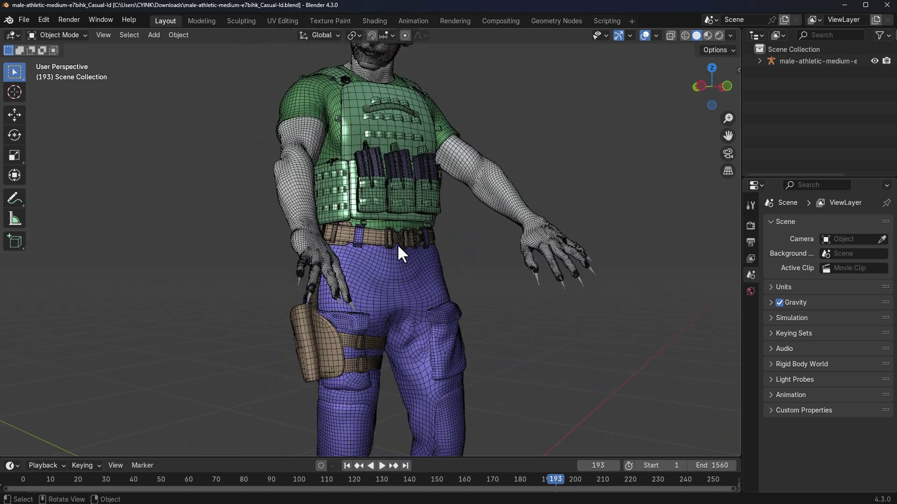
shift+middle_drag(397, 243, 407, 381)
scroll(387, 201, up, 5)
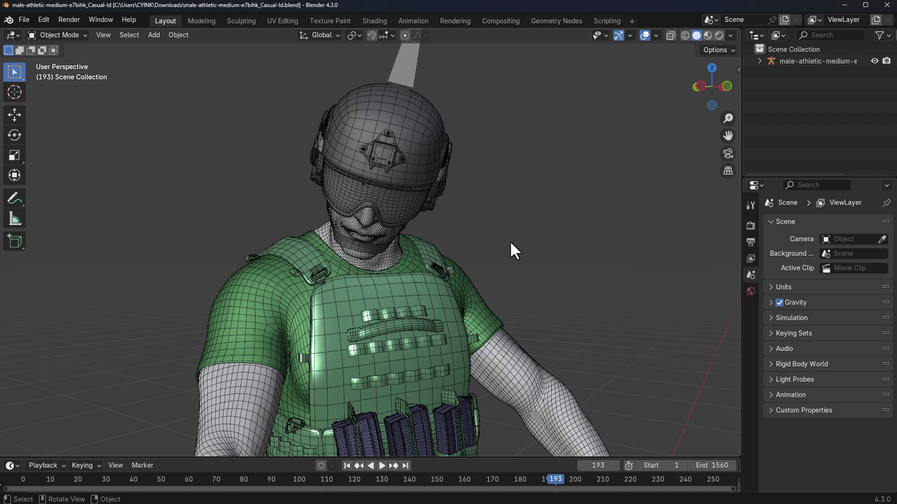
drag(556, 479, 356, 465)
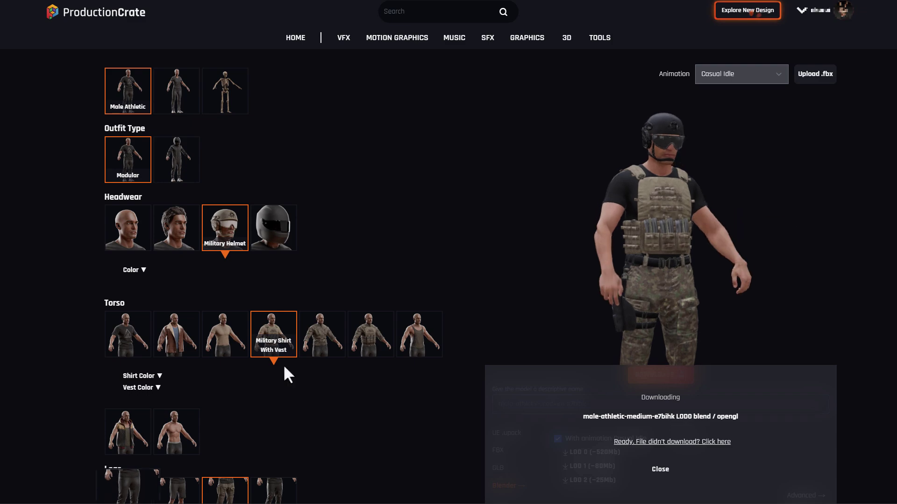
scroll(306, 429, down, 5)
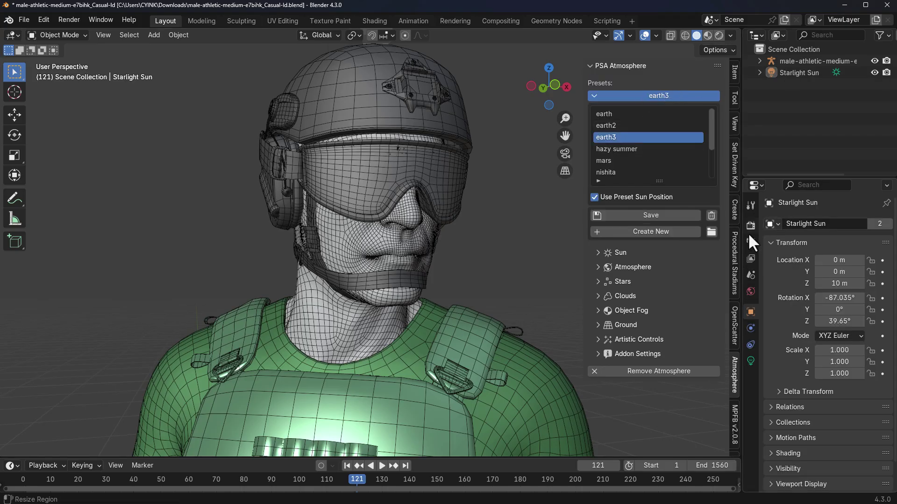
Switch the render engine to Cycles and show the viewport in Rendered shading
click(750, 226)
click(833, 223)
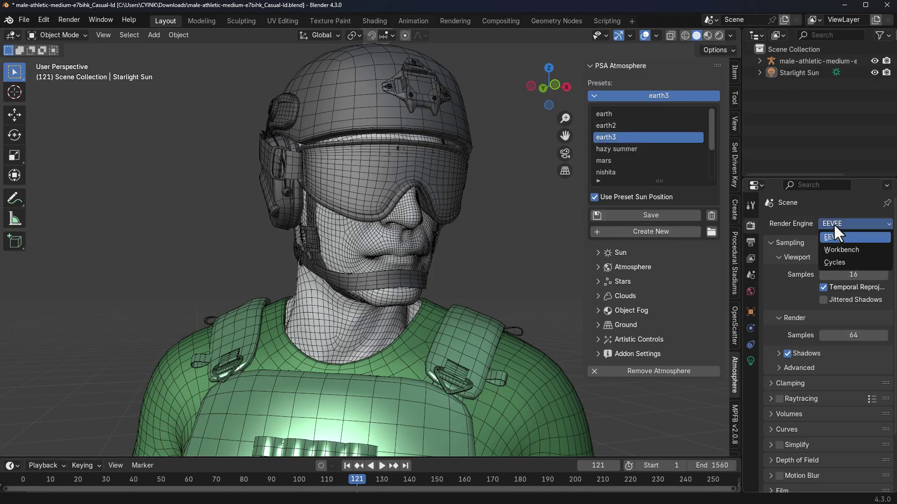
click(836, 250)
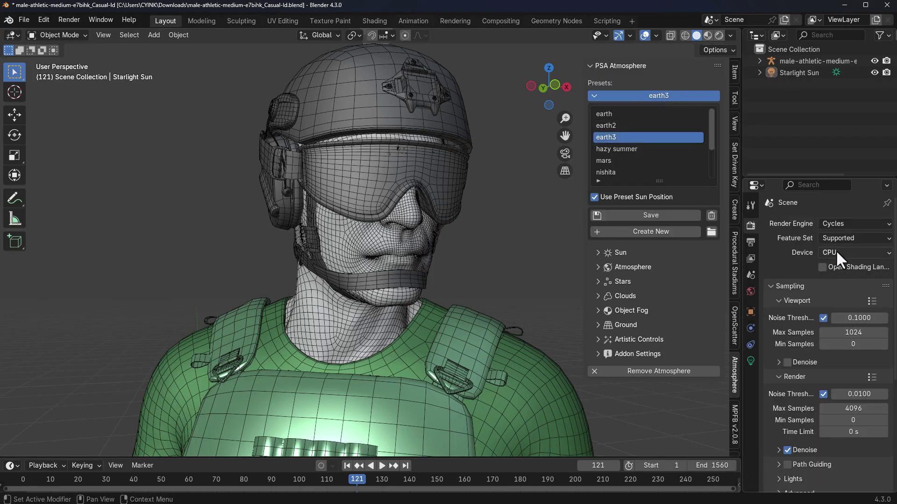
click(719, 32)
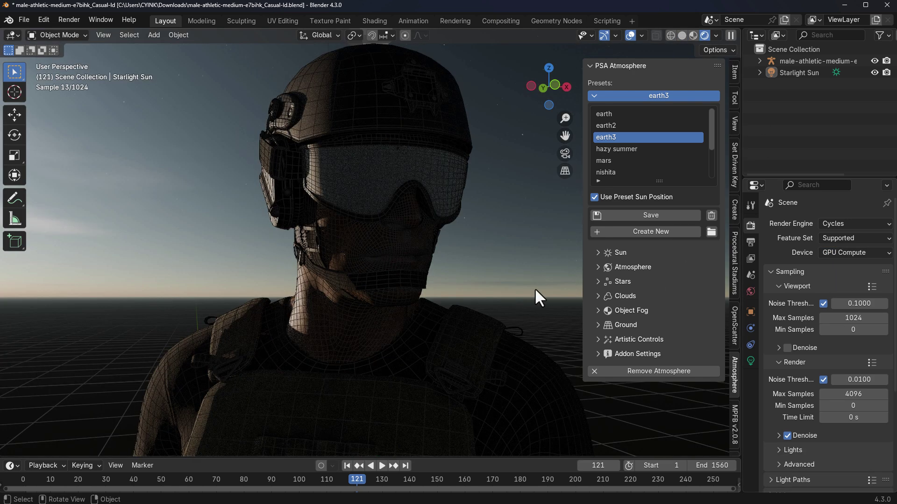
Raise atmosphere intensity to 17.79, hide overlays, and rotate the sun horizontally to 147.65°
click(617, 268)
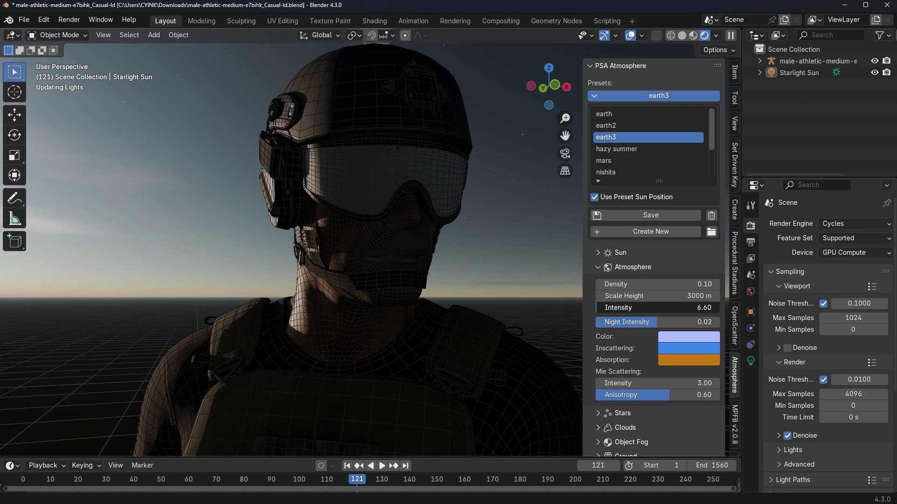
drag(653, 307, 682, 308)
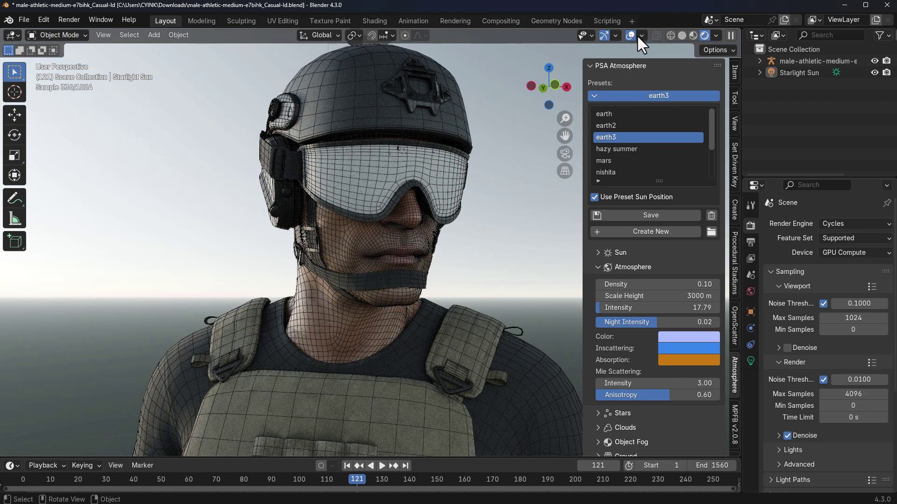
click(629, 35)
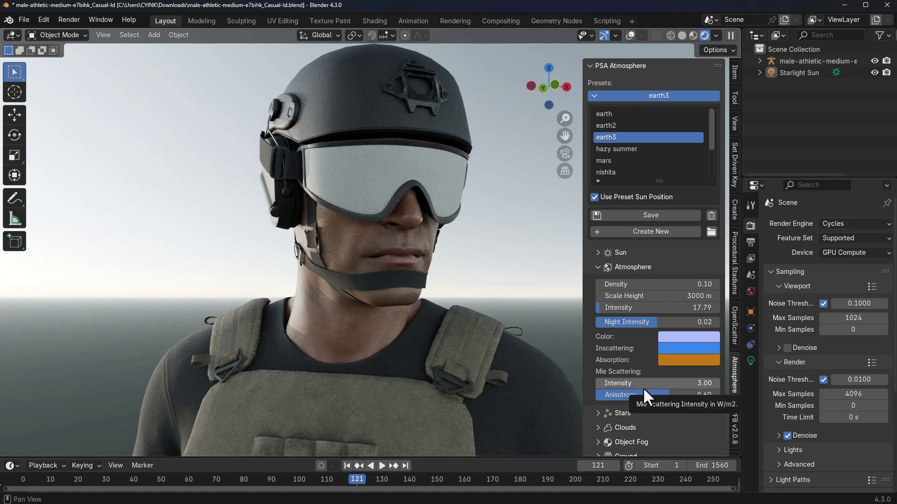
click(615, 252)
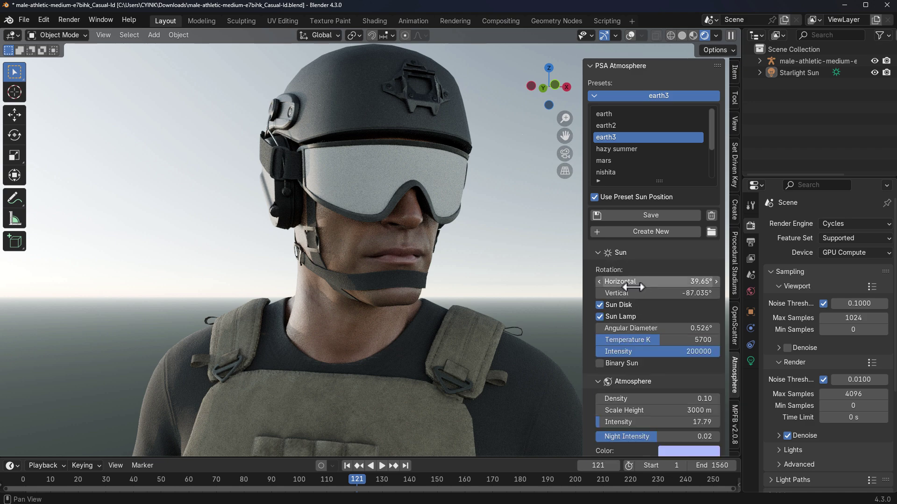
drag(640, 282, 691, 282)
drag(583, 286, 630, 286)
scroll(557, 284, down, 8)
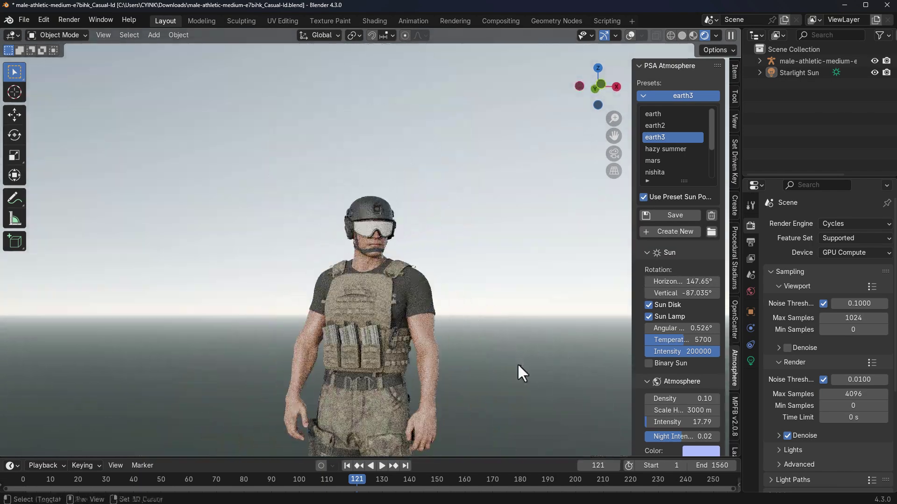
scroll(514, 345, up, 2)
scroll(490, 355, down, 6)
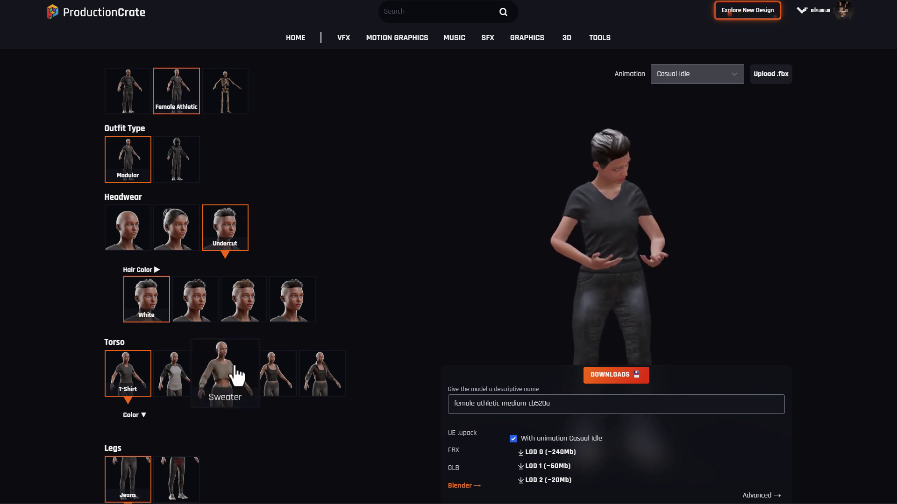
Switch to the Male Athletic body and browse the Pro, Sample and Enterprise upgrade plans
click(137, 105)
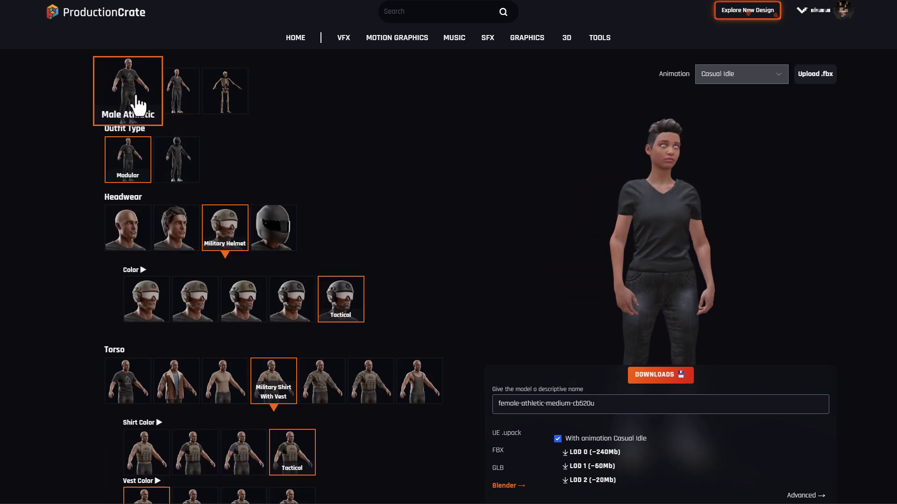
mouse_move(600, 45)
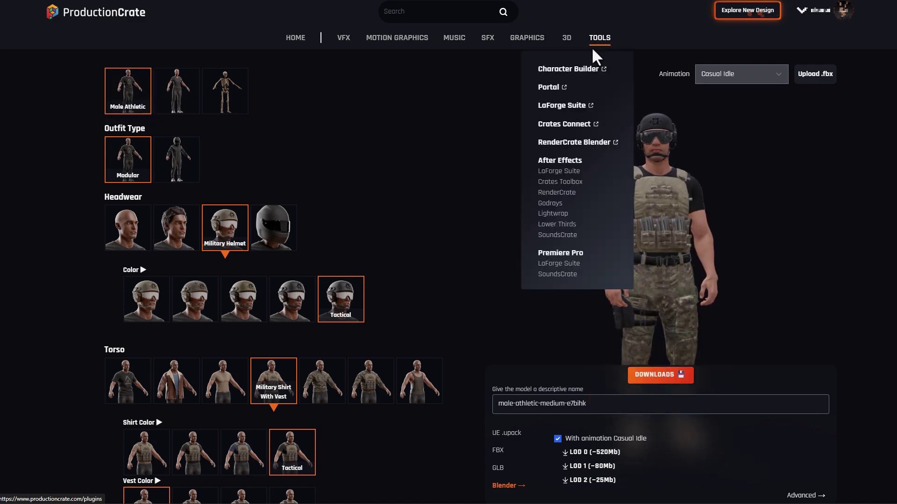
click(576, 71)
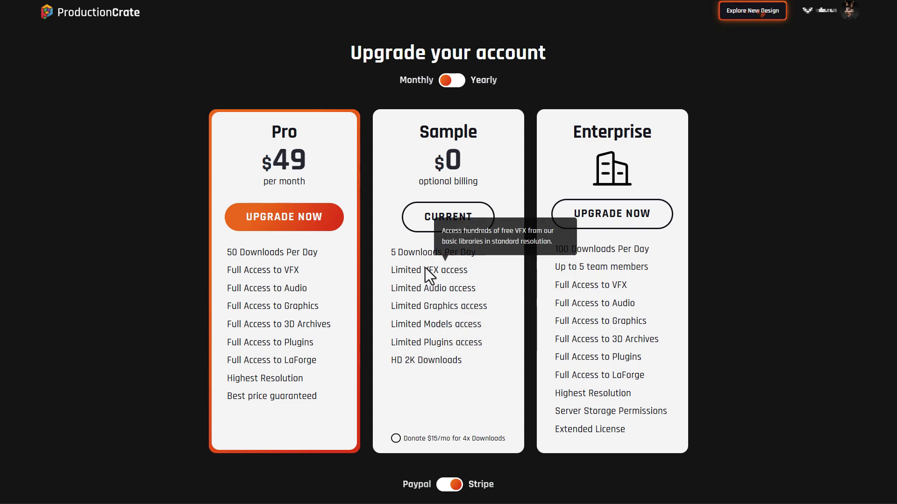
mouse_move(407, 257)
scroll(472, 278, down, 7)
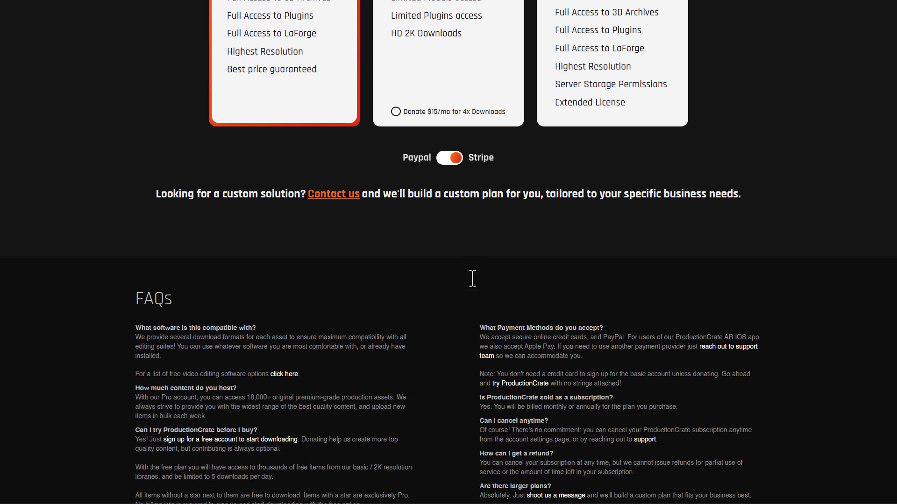
scroll(472, 276, up, 6)
scroll(472, 276, up, 1)
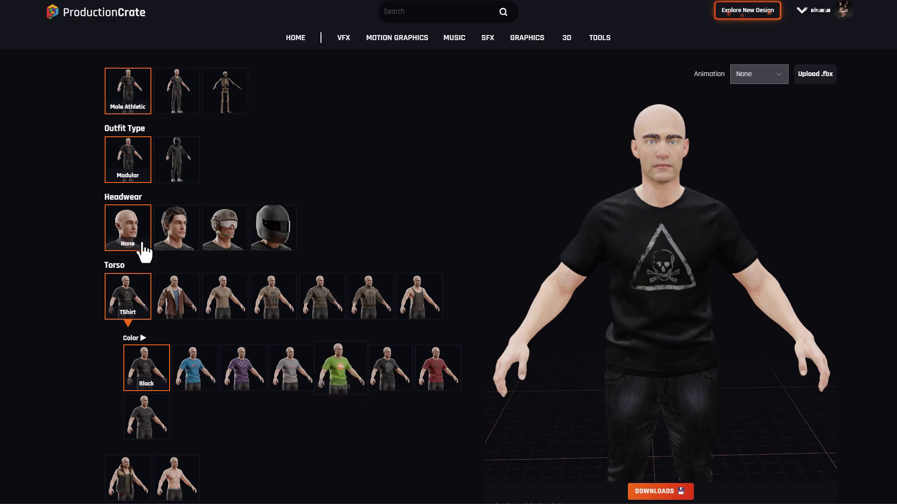
Try the Military and Racecar helmets, then the Elf Armor and Hazmat Suit coveralls
click(237, 238)
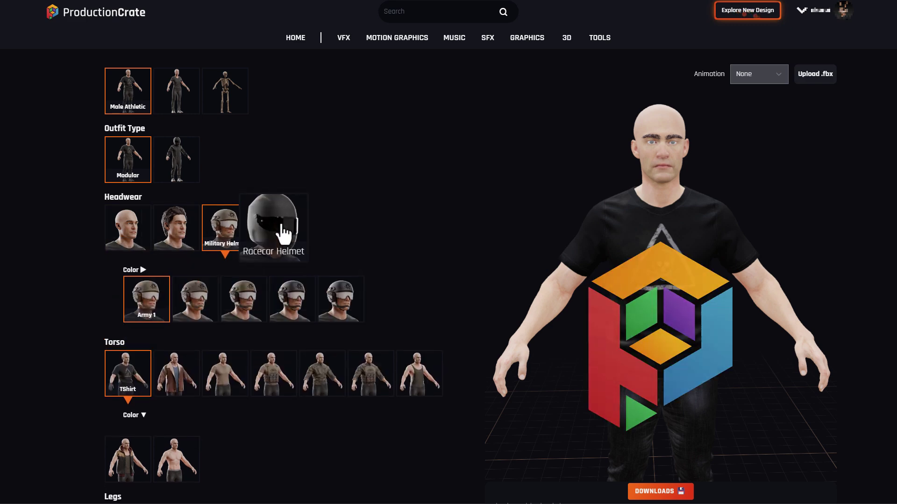
click(266, 234)
click(188, 166)
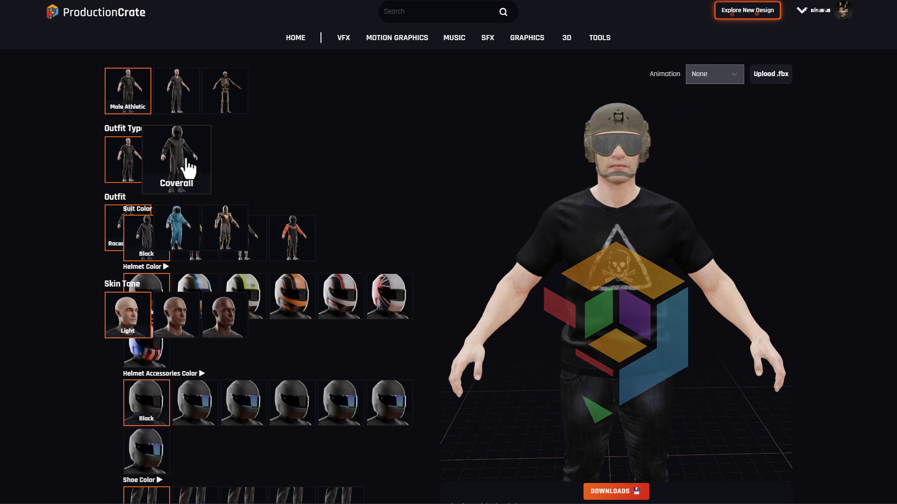
click(225, 228)
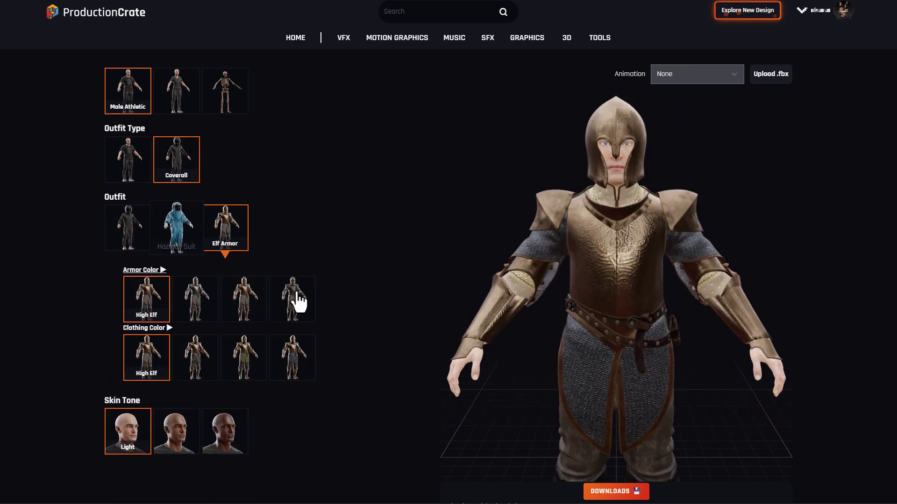
click(180, 240)
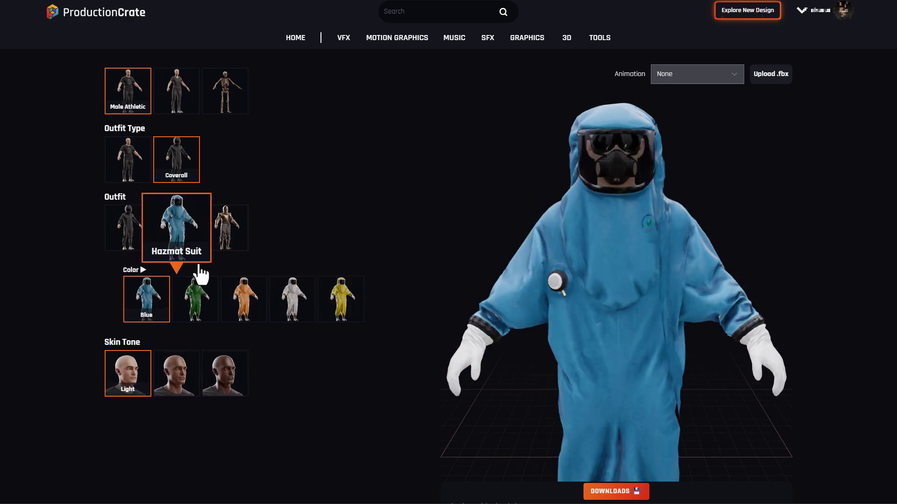
Switch to the Female Athletic body wearing the Cyberpunk Jacket over a tank top
click(192, 98)
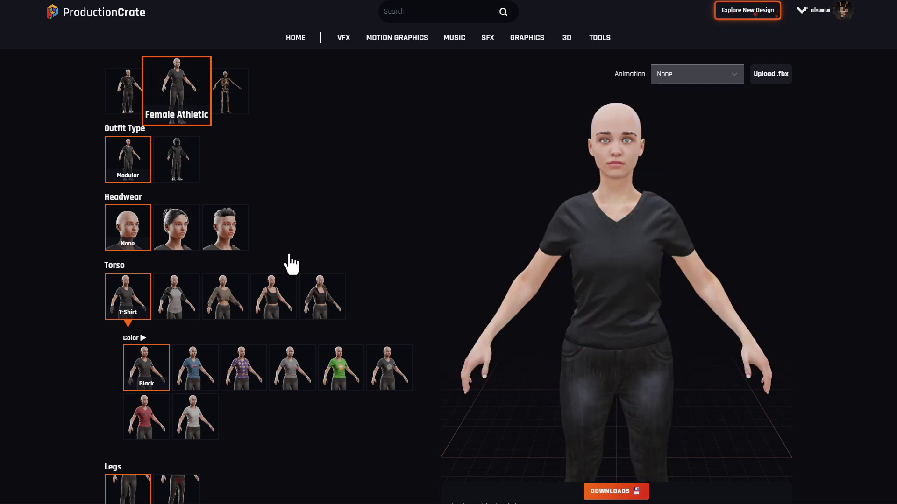
click(273, 295)
click(314, 304)
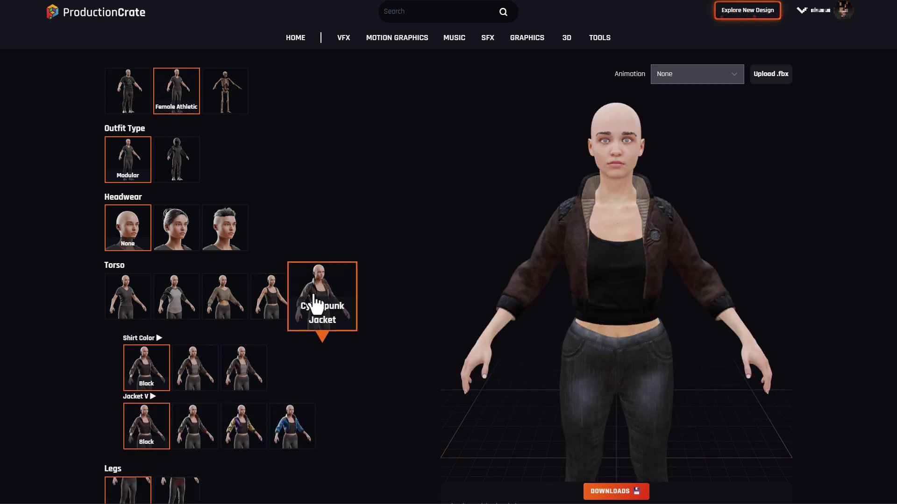